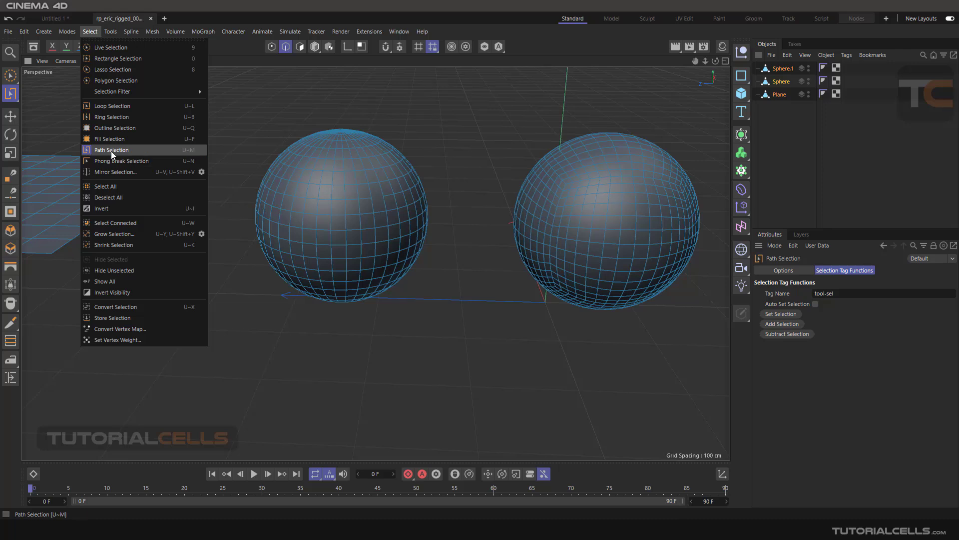
Step: Activate the Path Selection tool and confirm its mode is Free Path, framing the two spheres
{"action": "left_click", "coordinate": [112, 150]}
{"action": "left_click_drag", "start_coordinate": [175, 172], "coordinate": [289, 217], "text": "alt"}
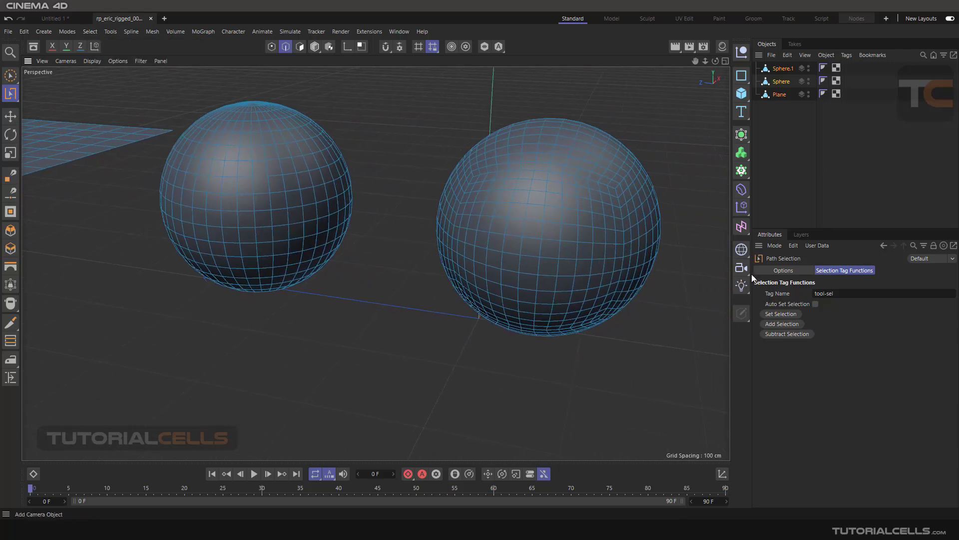
{"action": "left_click", "coordinate": [779, 272]}
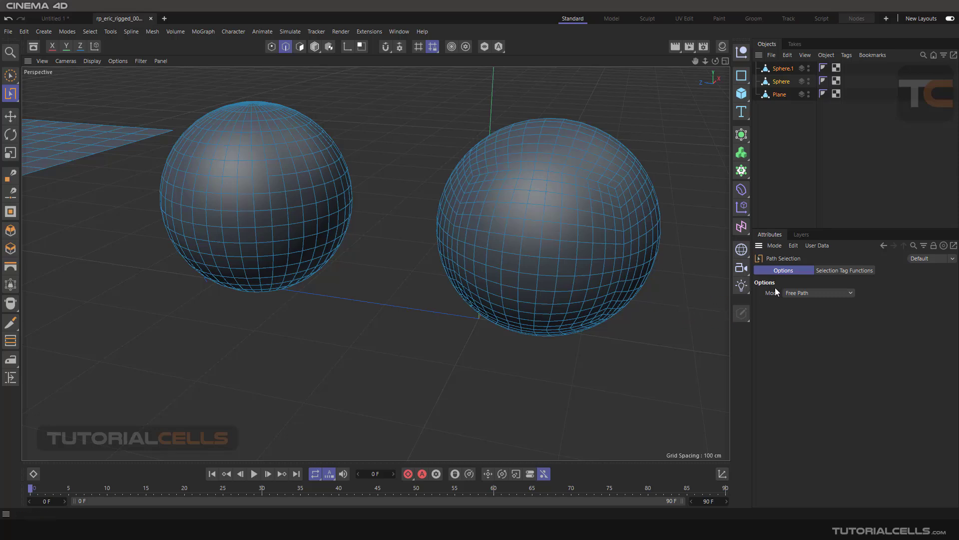
{"action": "left_click", "coordinate": [784, 293]}
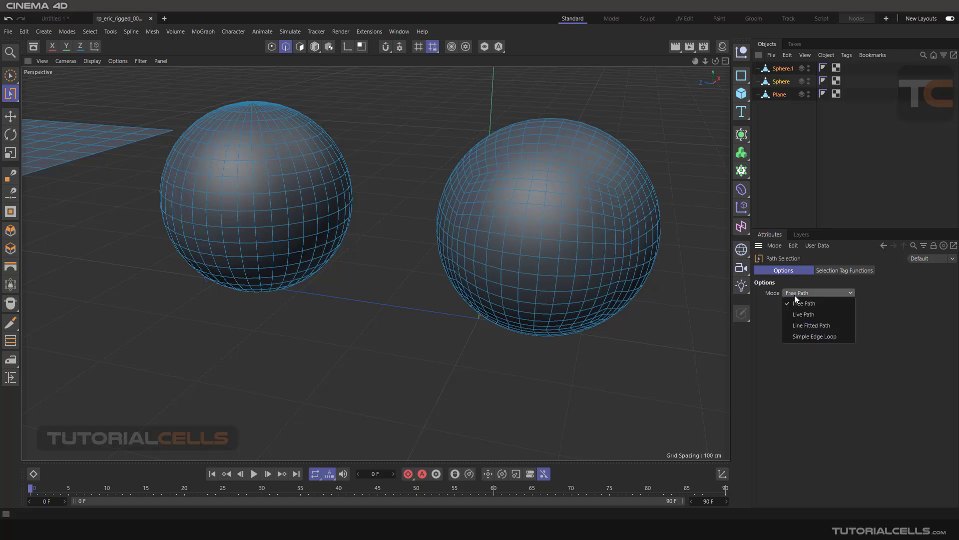
{"action": "left_click", "coordinate": [836, 271]}
{"action": "left_click", "coordinate": [837, 271]}
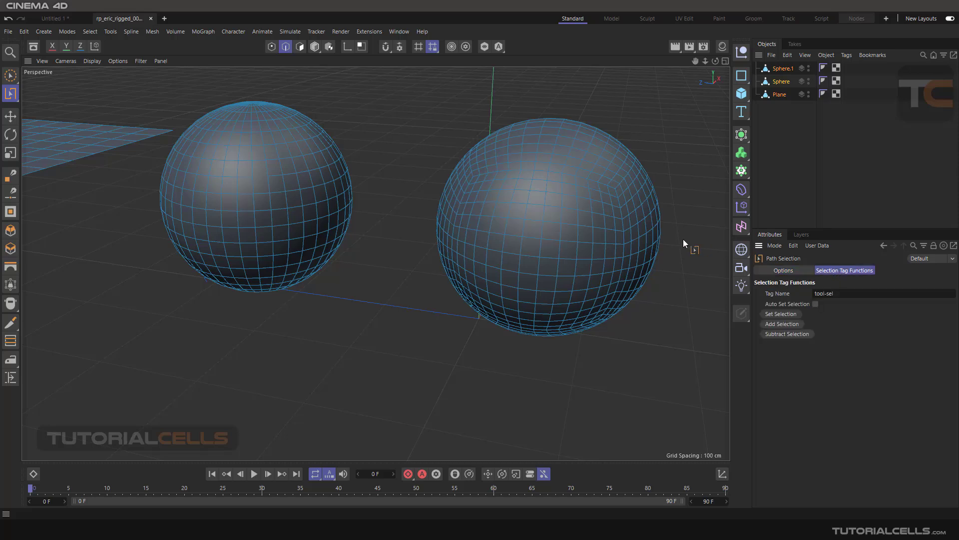
{"action": "middle_click_drag", "start_coordinate": [547, 235], "coordinate": [531, 233], "text": "alt"}
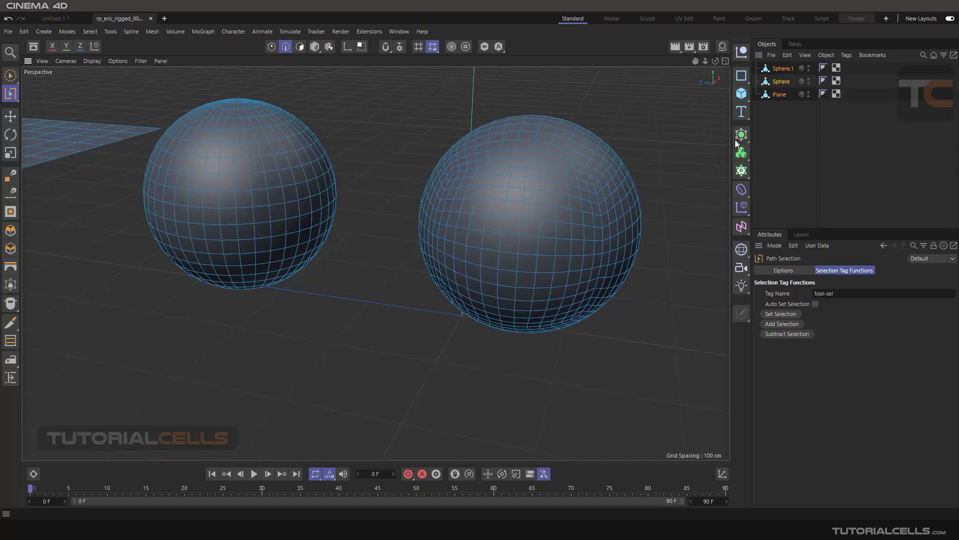
Step: Select only Sphere.1 and centre it in the viewport
{"action": "left_click", "coordinate": [777, 67]}
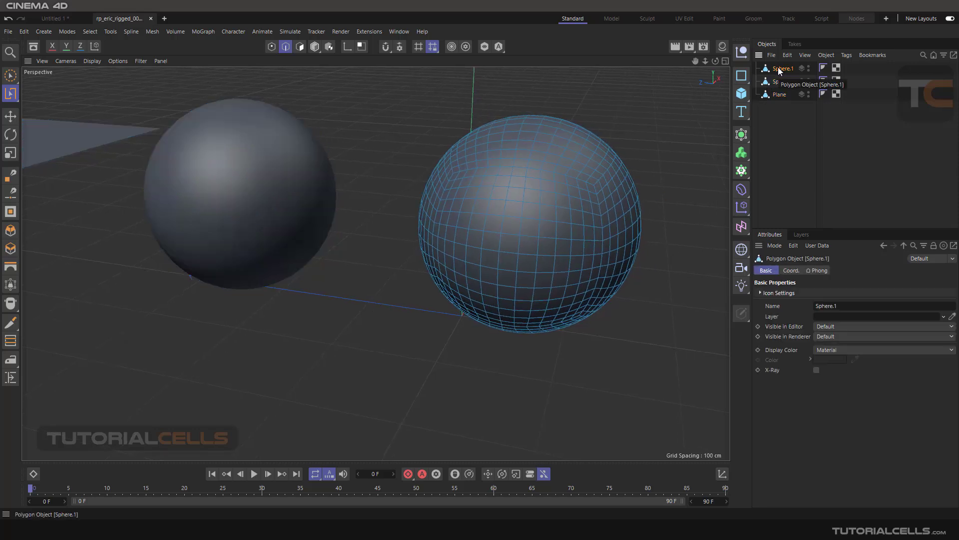
{"action": "left_click_drag", "start_coordinate": [620, 172], "coordinate": [553, 199], "text": "alt"}
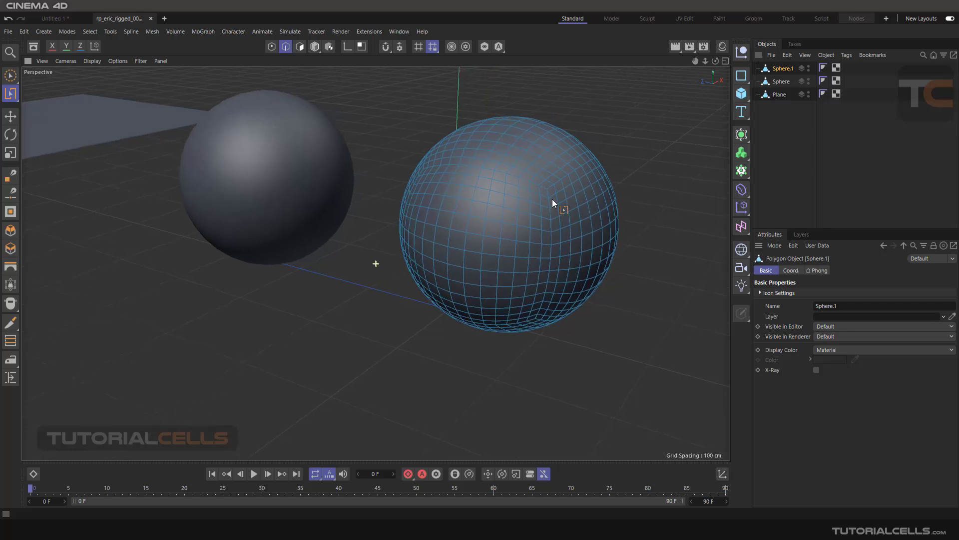
{"action": "scroll", "coordinate": [552, 201], "scroll_direction": "up", "scroll_amount": 2}
{"action": "middle_click_drag", "start_coordinate": [553, 202], "coordinate": [513, 203], "text": "alt"}
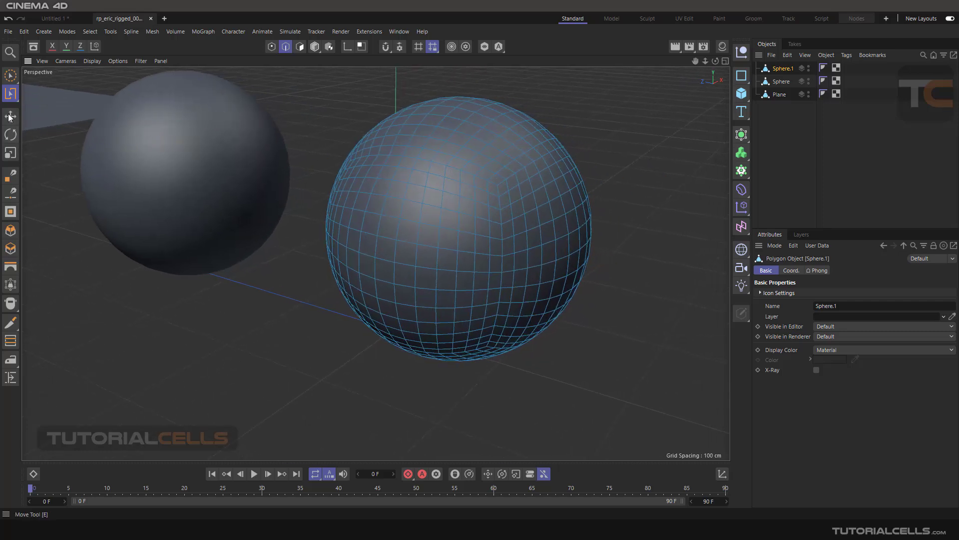
Step: Pick Path Selection from the selection-tool flyout and show its Mode options
{"action": "left_click", "coordinate": [10, 93]}
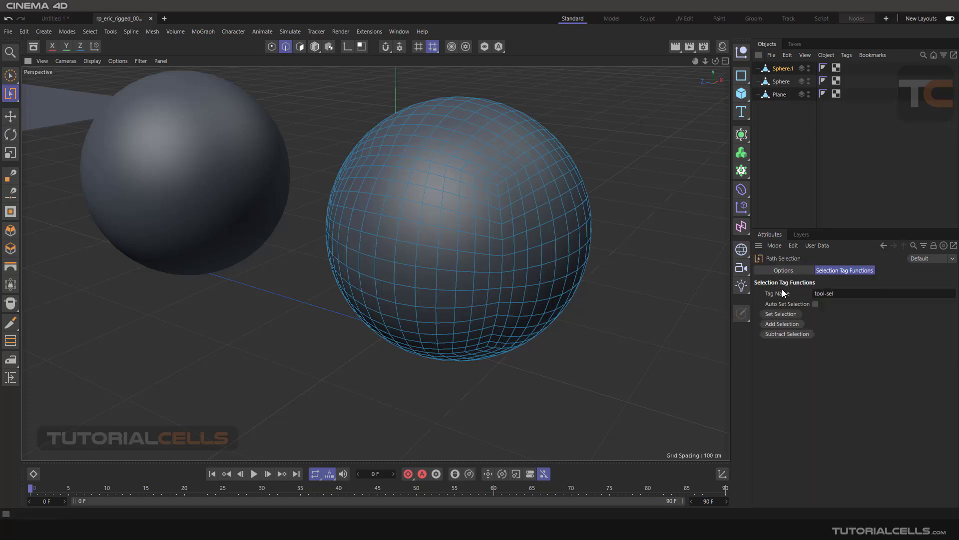
{"action": "left_click", "coordinate": [10, 97]}
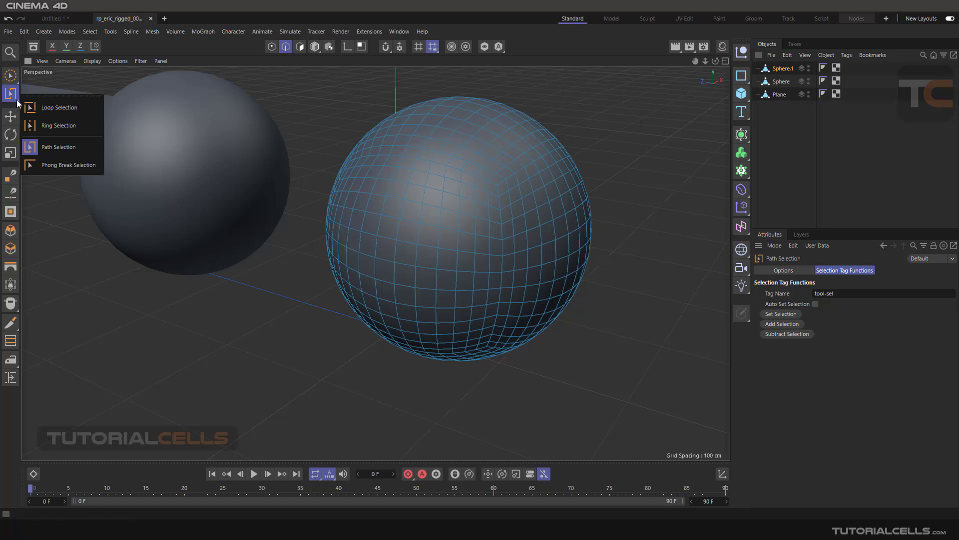
{"action": "left_click", "coordinate": [73, 148]}
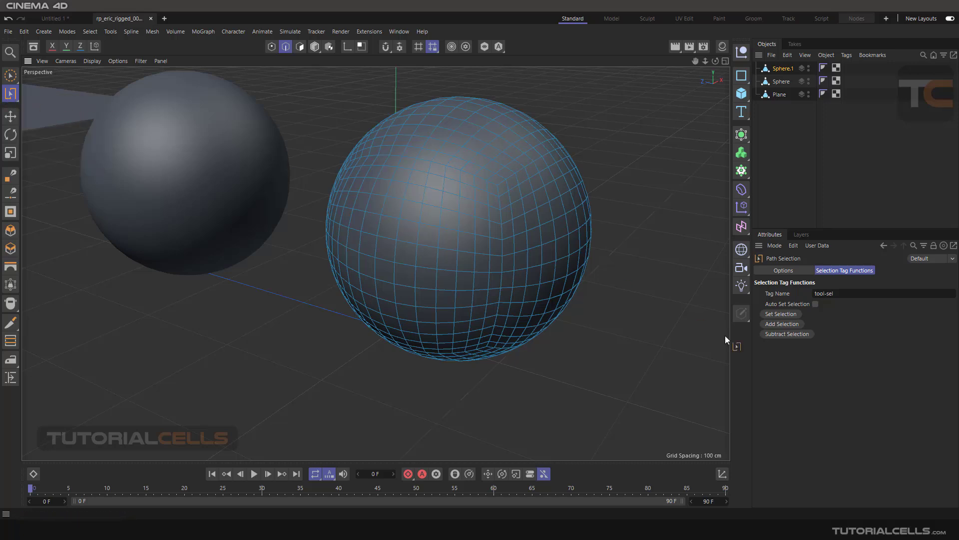
{"action": "left_click", "coordinate": [794, 270]}
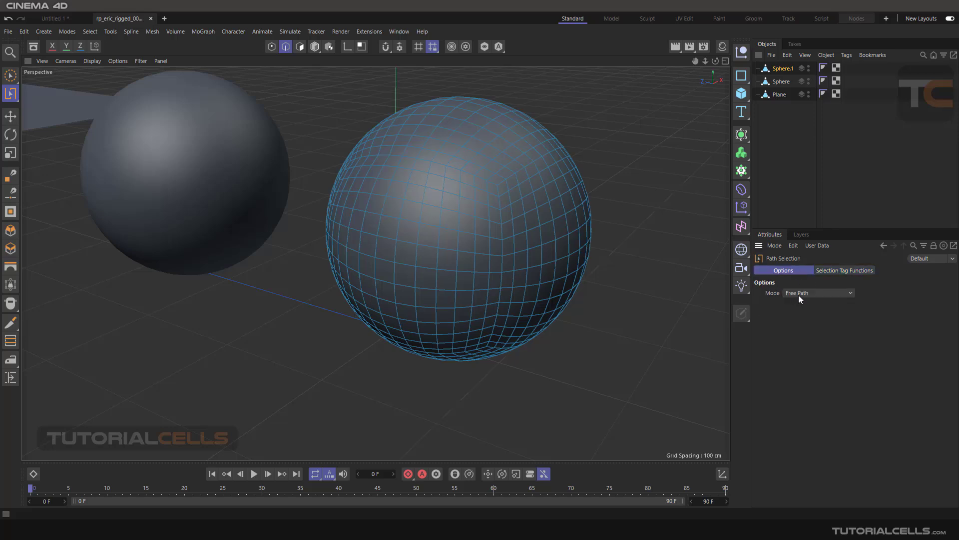
{"action": "left_click", "coordinate": [798, 294]}
Step: Keep Free Path and trace an edge path from Sphere.1's top toward the lower right
{"action": "left_click", "coordinate": [798, 295]}
{"action": "left_click_drag", "start_coordinate": [432, 168], "coordinate": [522, 267]}
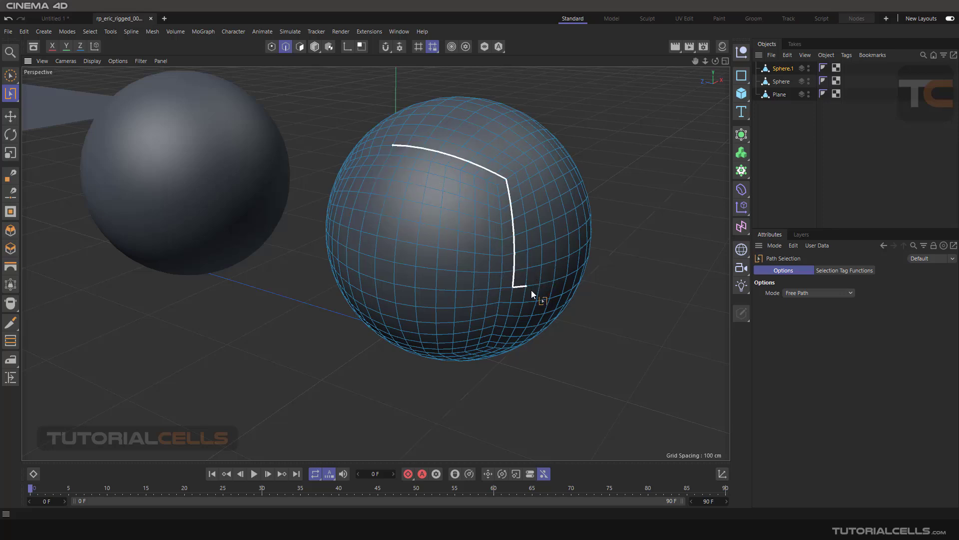
{"action": "mouse_move", "coordinate": [506, 317]}
{"action": "left_mouse_down"}
{"action": "mouse_move", "coordinate": [495, 315]}
{"action": "mouse_move", "coordinate": [502, 312]}
{"action": "left_mouse_up"}
Step: Clear the selection, switch to Live Path, and select a stepped, looping edge path on Sphere.1
{"action": "left_click", "coordinate": [632, 207]}
{"action": "left_click", "coordinate": [787, 293]}
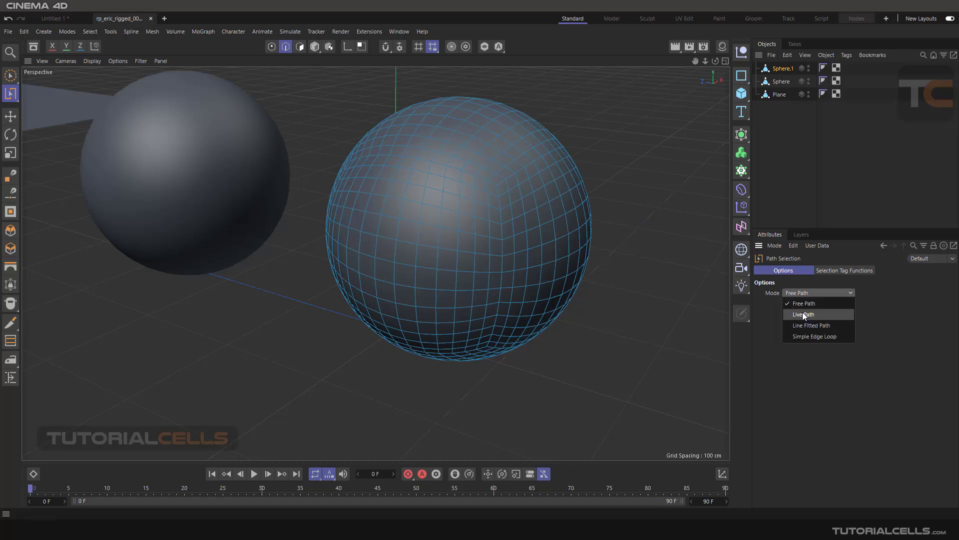
{"action": "left_click", "coordinate": [802, 311]}
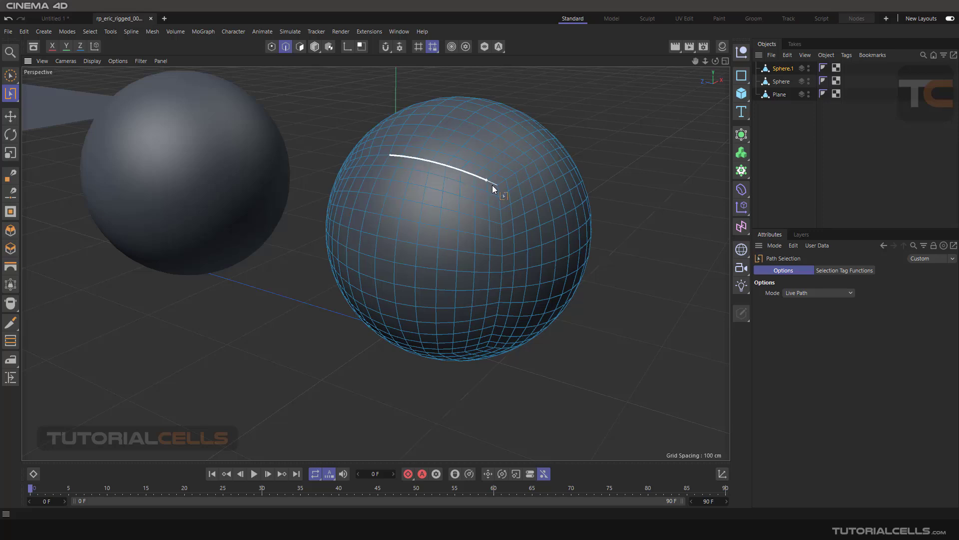
{"action": "left_click_drag", "start_coordinate": [454, 226], "coordinate": [537, 246]}
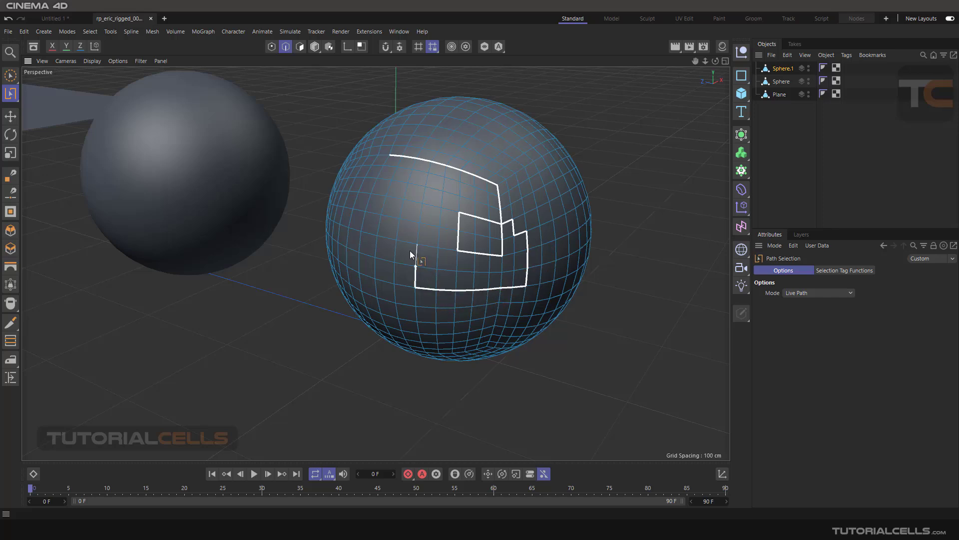
{"action": "left_click_drag", "start_coordinate": [403, 237], "coordinate": [397, 235]}
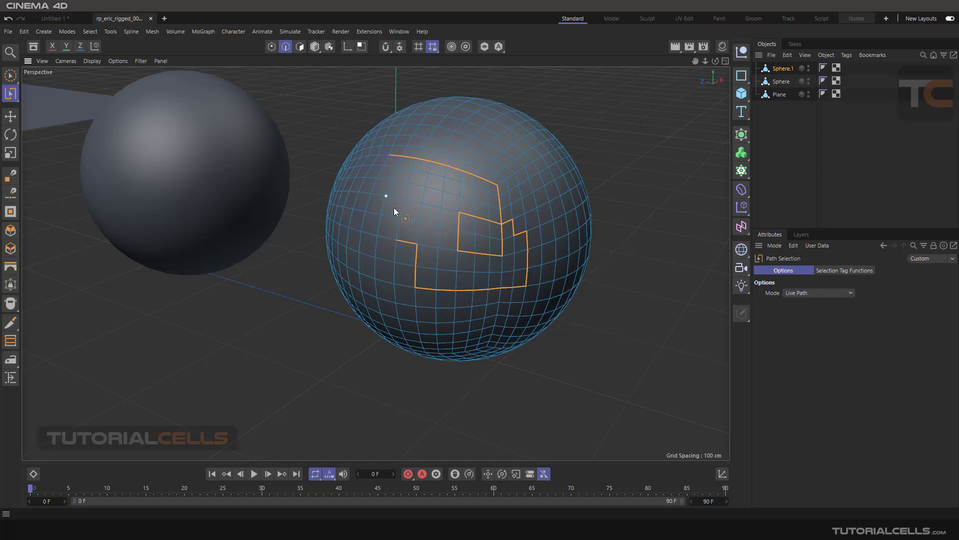
{"action": "left_click", "coordinate": [823, 292]}
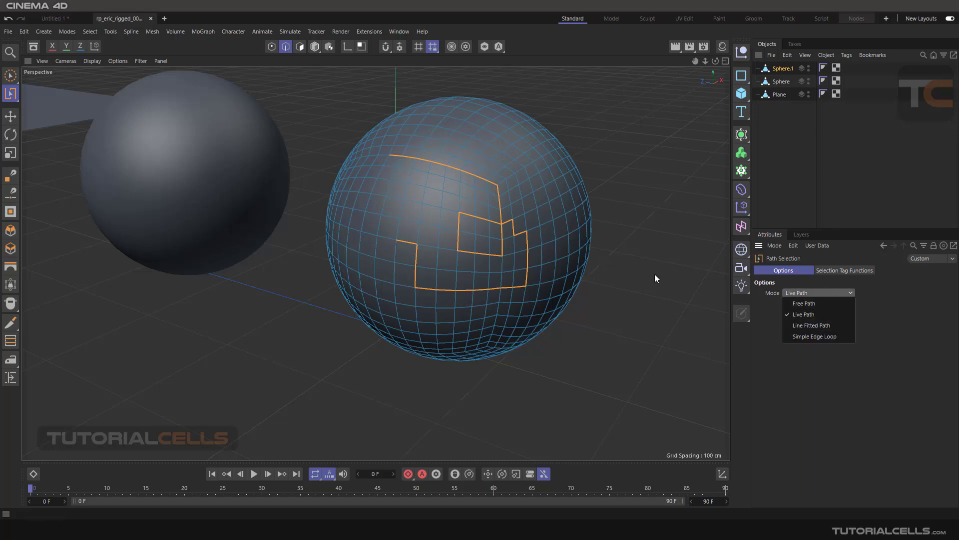
Step: Clear the edges, switch to Line Fitted Path, and select a stepped diagonal edge path down-right
{"action": "left_click", "coordinate": [656, 278]}
{"action": "left_click", "coordinate": [720, 284]}
{"action": "left_click", "coordinate": [809, 294]}
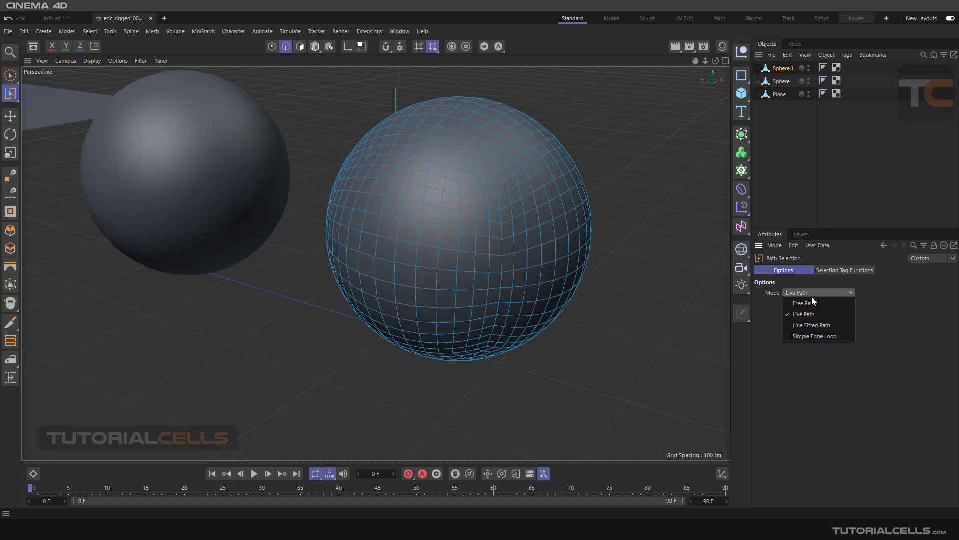
{"action": "left_click", "coordinate": [811, 326]}
{"action": "left_click_drag", "start_coordinate": [398, 134], "coordinate": [539, 302]}
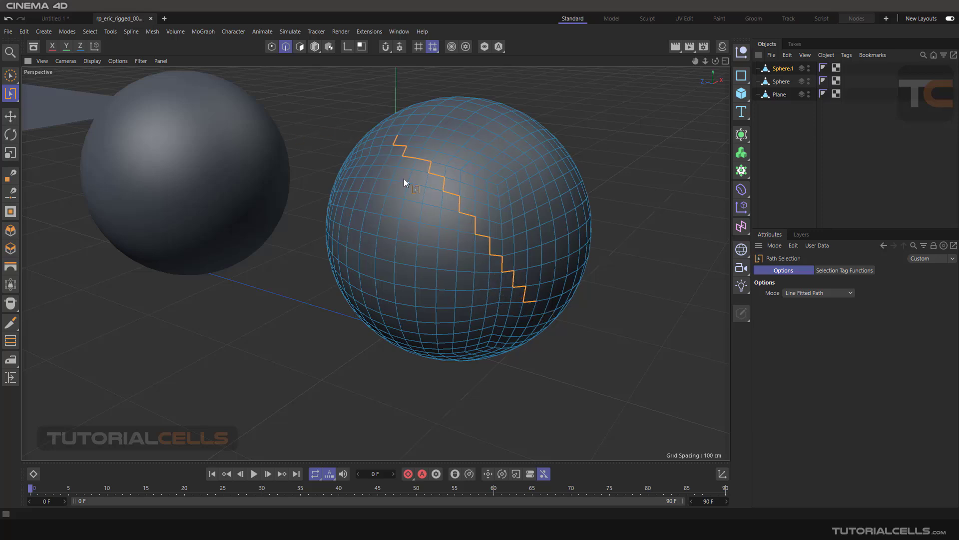
{"action": "left_click_drag", "start_coordinate": [444, 128], "coordinate": [564, 241]}
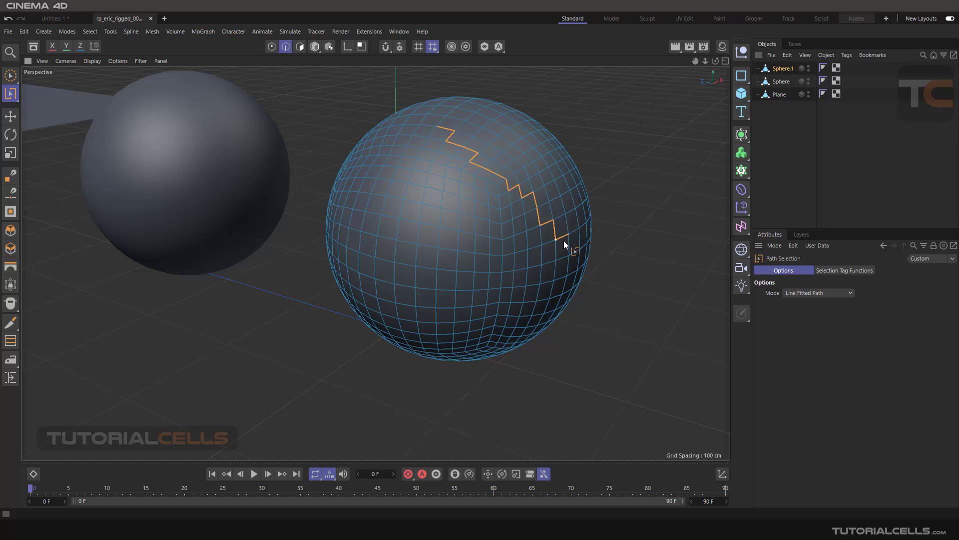
{"action": "left_click", "coordinate": [841, 294]}
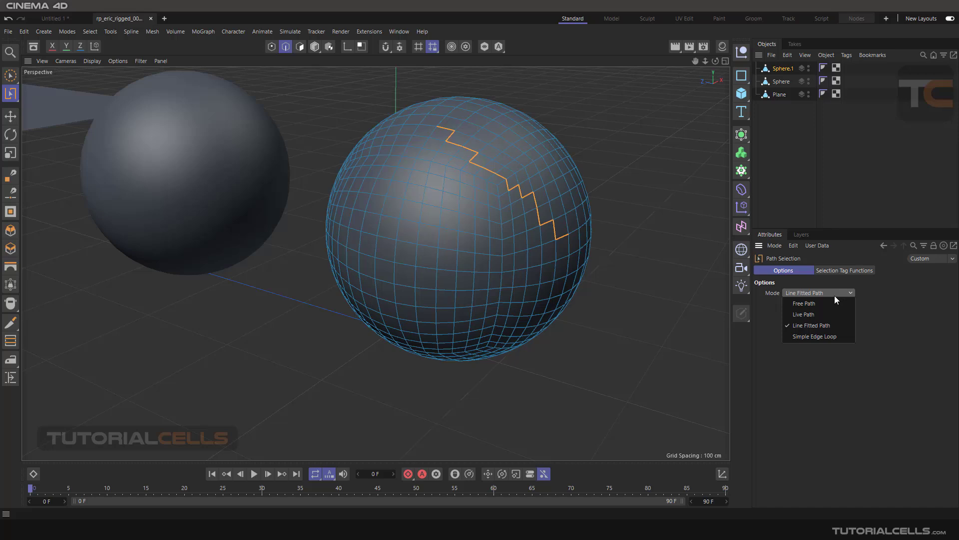
Step: Switch to Simple Edge Loop and select a horizontal edge loop across Sphere.1's upper half
{"action": "left_click", "coordinate": [816, 336]}
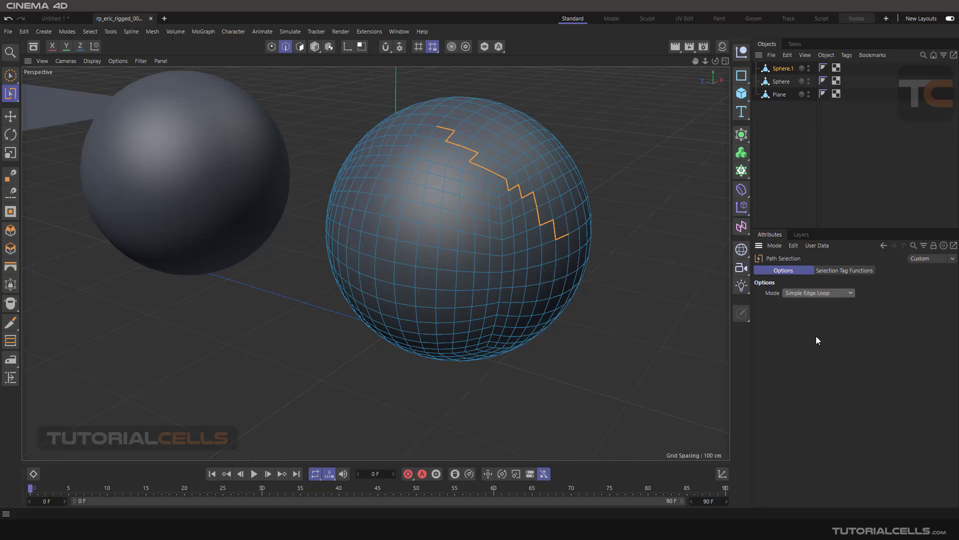
{"action": "left_click", "coordinate": [441, 229]}
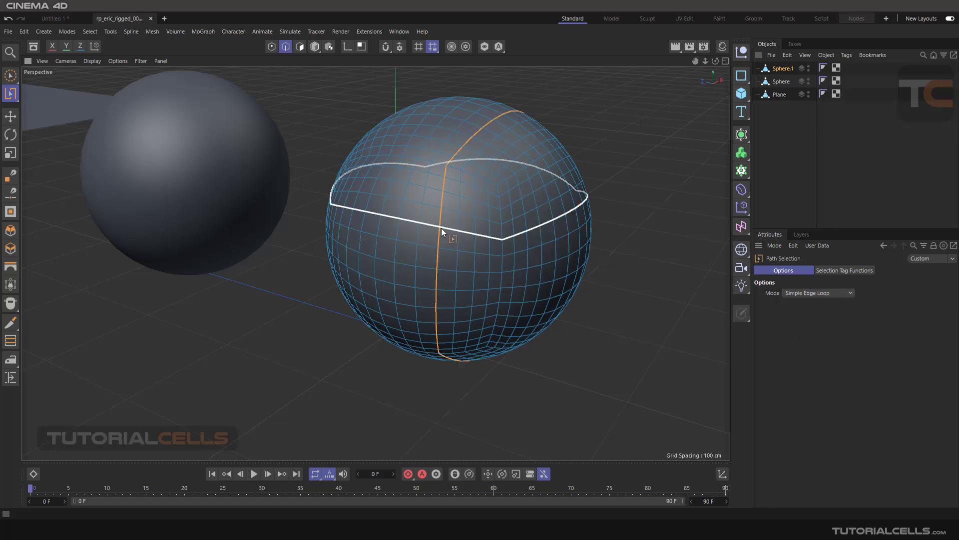
{"action": "left_click", "coordinate": [411, 201]}
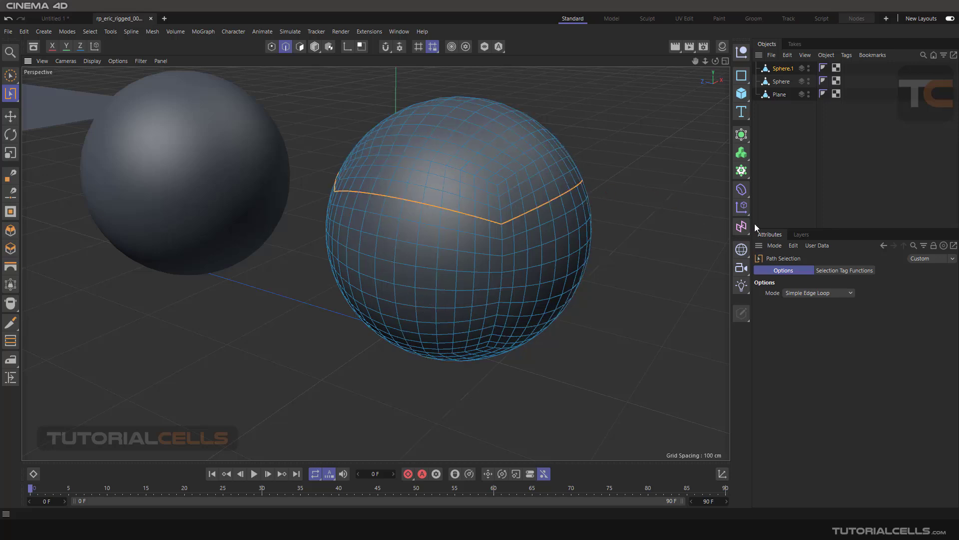
{"action": "left_click", "coordinate": [834, 271]}
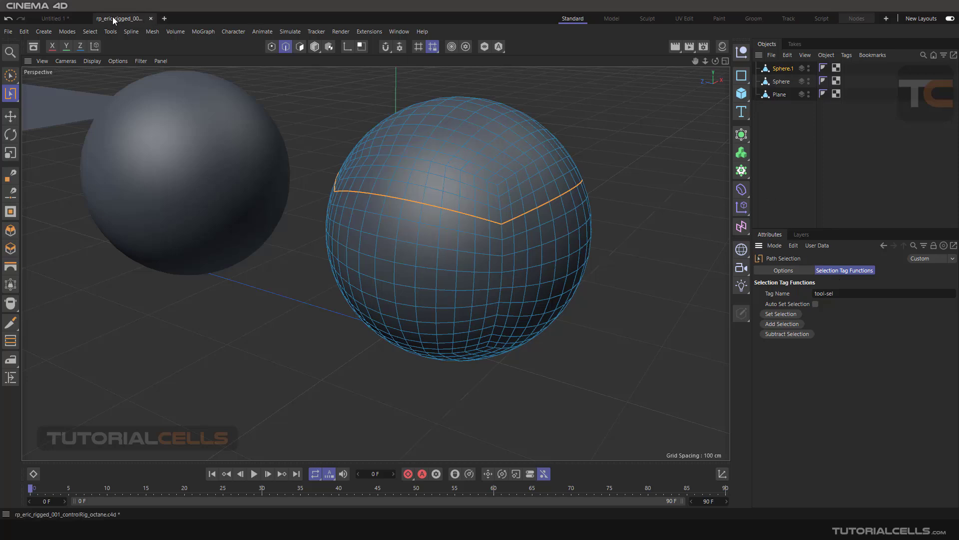
{"action": "left_click", "coordinate": [96, 30]}
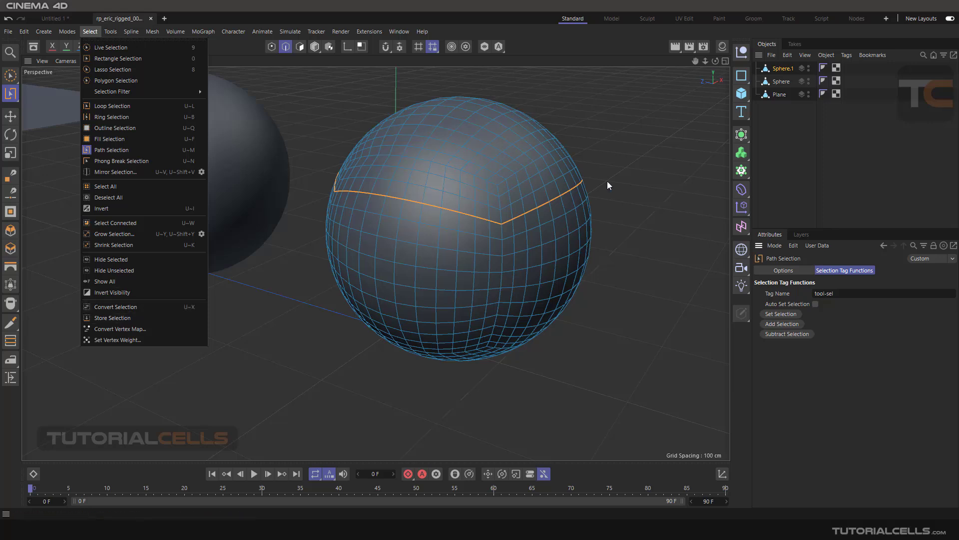
{"action": "key", "text": "Escape"}
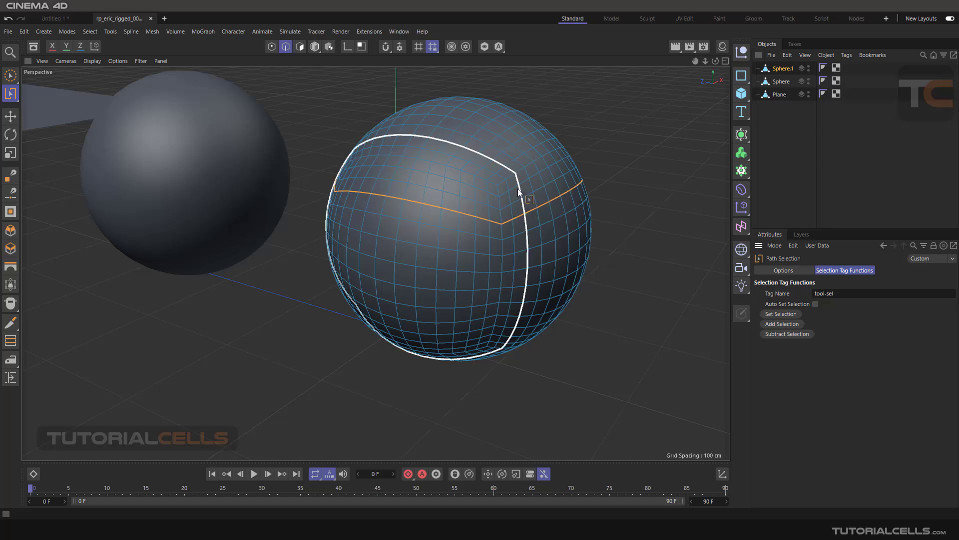
{"action": "left_click", "coordinate": [271, 50]}
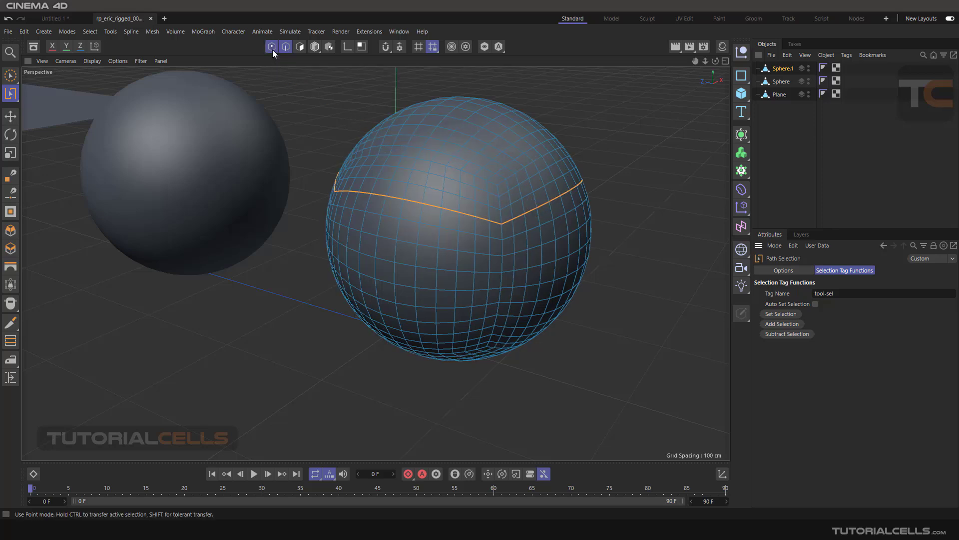
{"action": "left_click", "coordinate": [299, 49]}
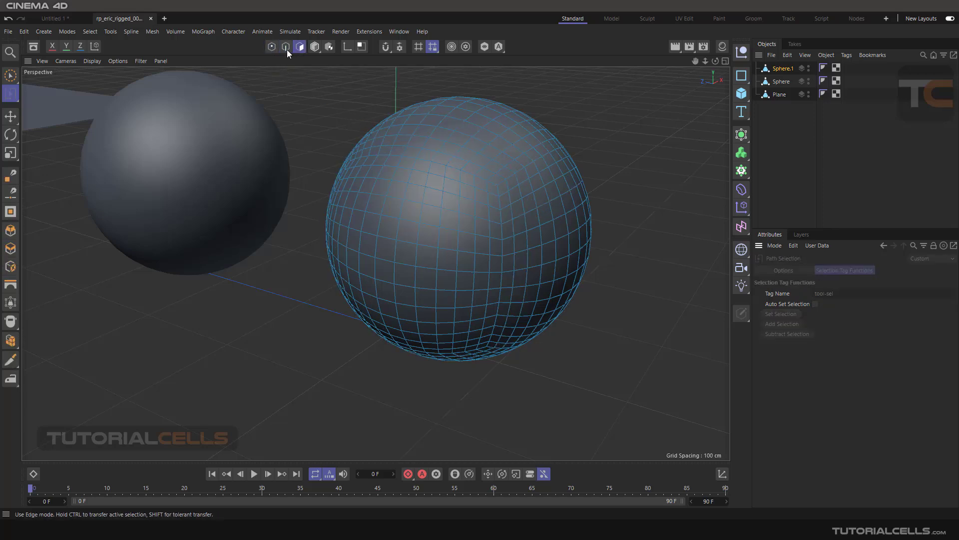
{"action": "left_click", "coordinate": [286, 50]}
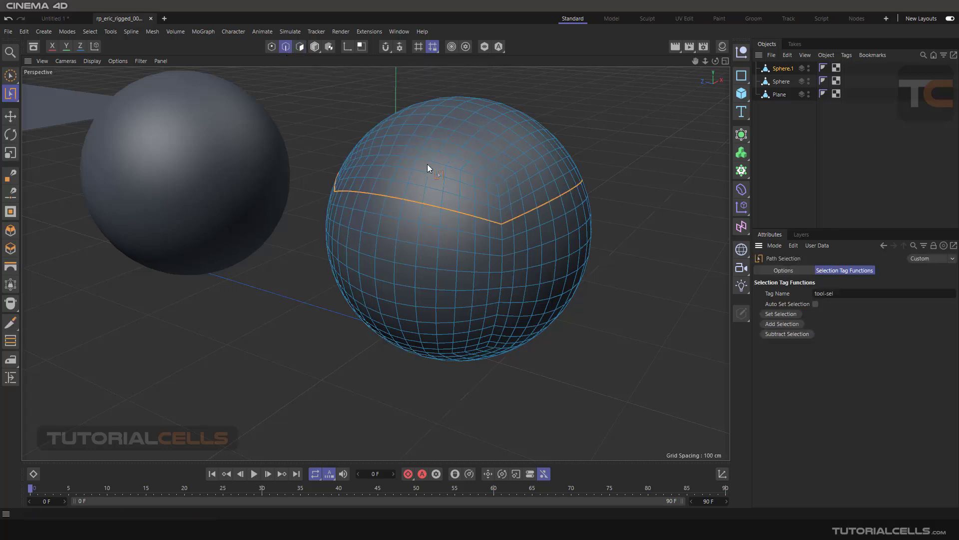
Step: Add the upper edge loop and store both loops as the tool-sel Edge Selection tag
{"action": "left_click", "coordinate": [456, 198], "text": "shift"}
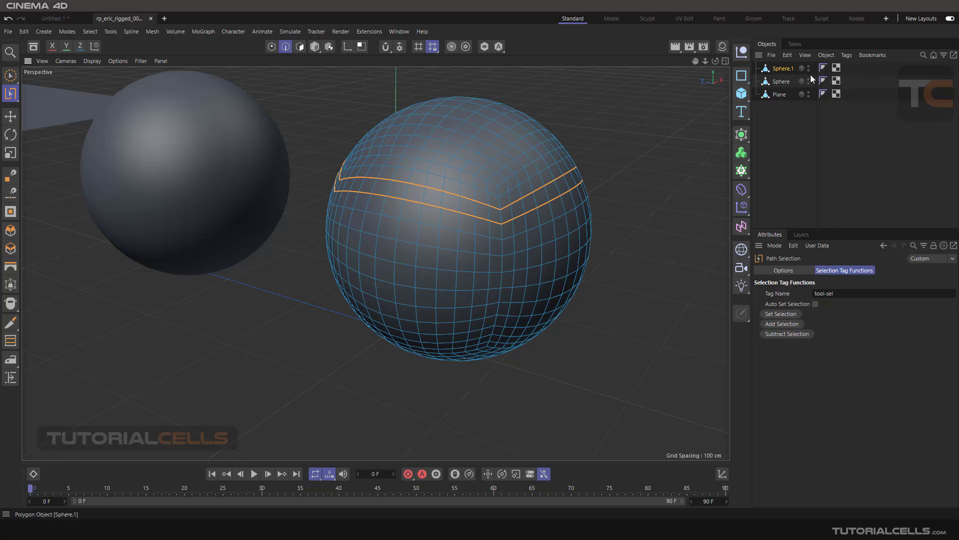
{"action": "left_click", "coordinate": [780, 314]}
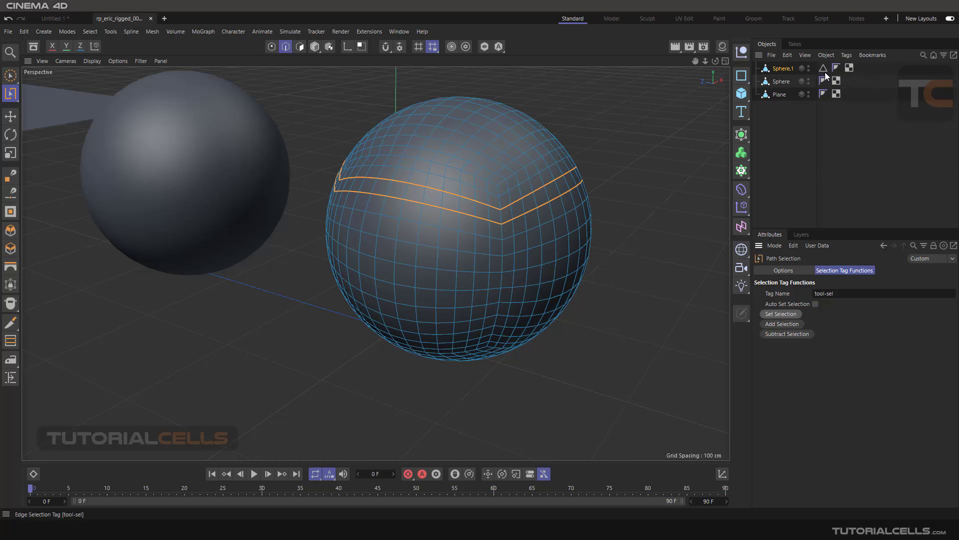
Step: Clear the edges, restore both loops from the tool-sel tag, then switch Sphere.1 to Polygon mode
{"action": "left_click_drag", "start_coordinate": [825, 68], "coordinate": [631, 147]}
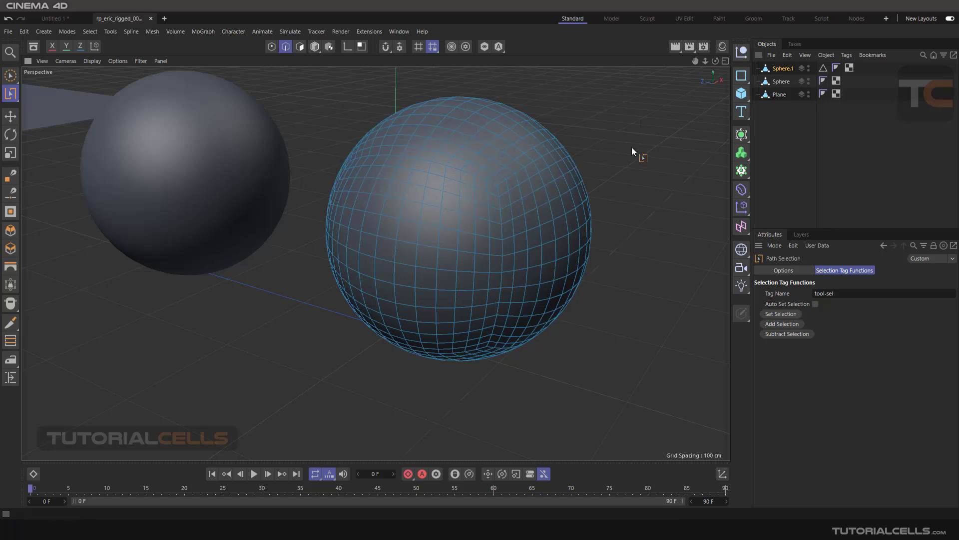
{"action": "left_click", "coordinate": [823, 69]}
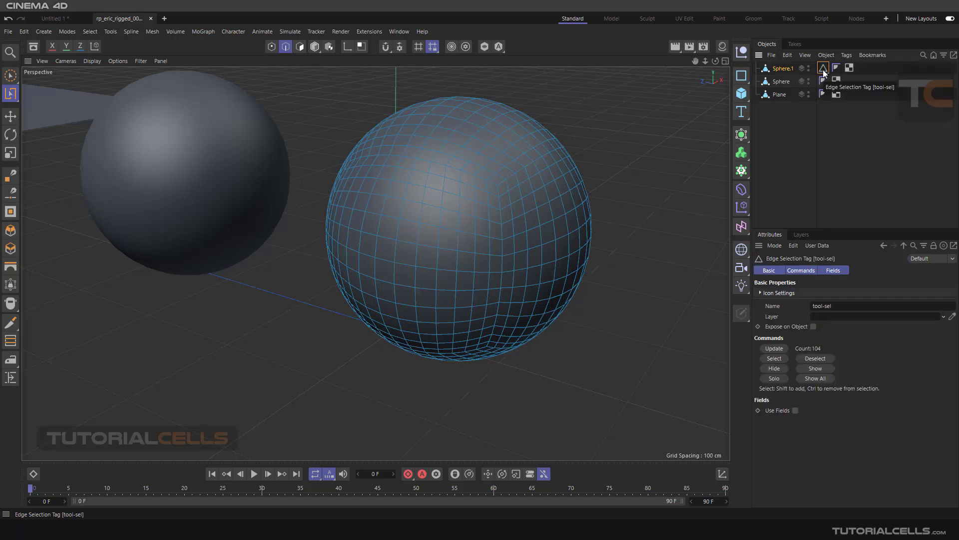
{"action": "left_click_drag", "start_coordinate": [823, 70], "coordinate": [599, 192]}
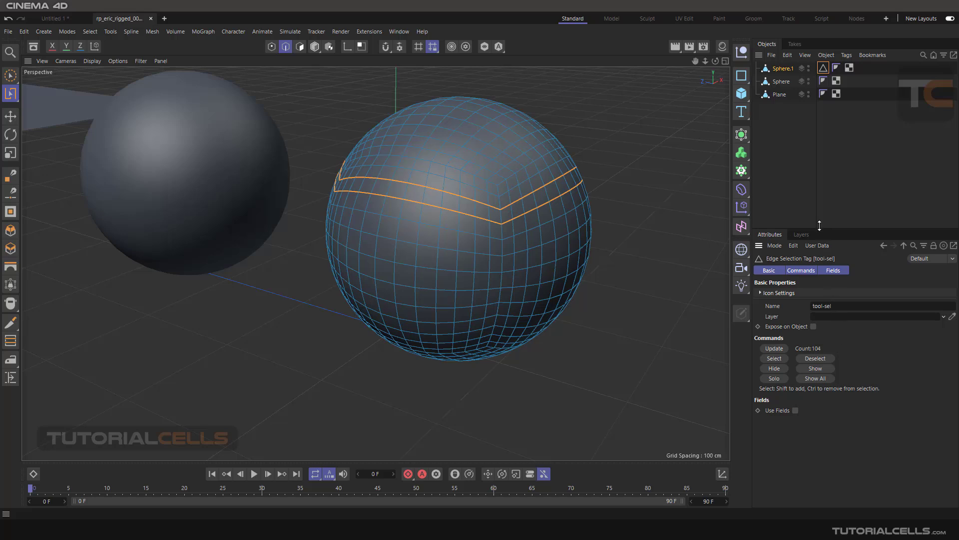
{"action": "left_click", "coordinate": [784, 73]}
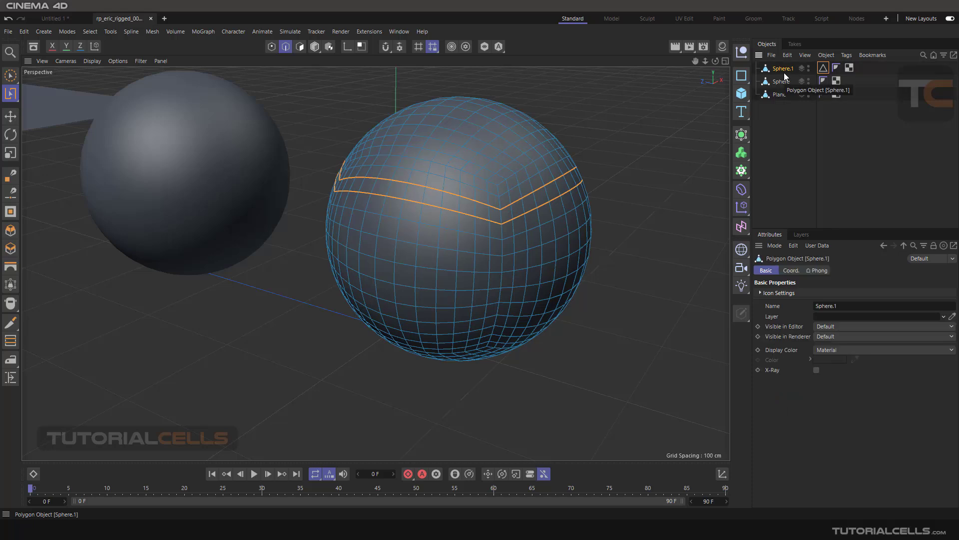
{"action": "left_click", "coordinate": [299, 47]}
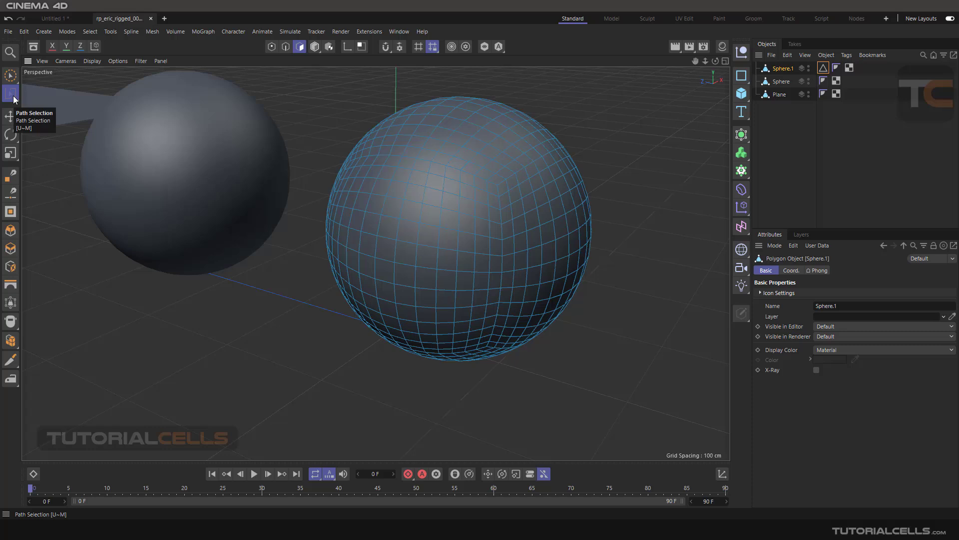
Step: In Points mode, select a diagonal line of points using Path Selection's Line Fitted Path
{"action": "left_click", "coordinate": [285, 46]}
{"action": "left_click_drag", "start_coordinate": [425, 102], "coordinate": [380, 164]}
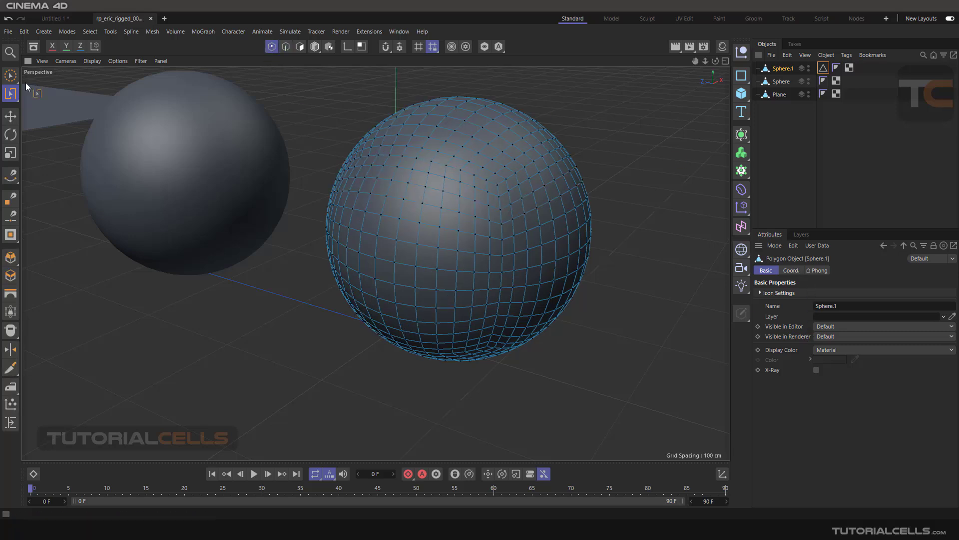
{"action": "left_click", "coordinate": [10, 93]}
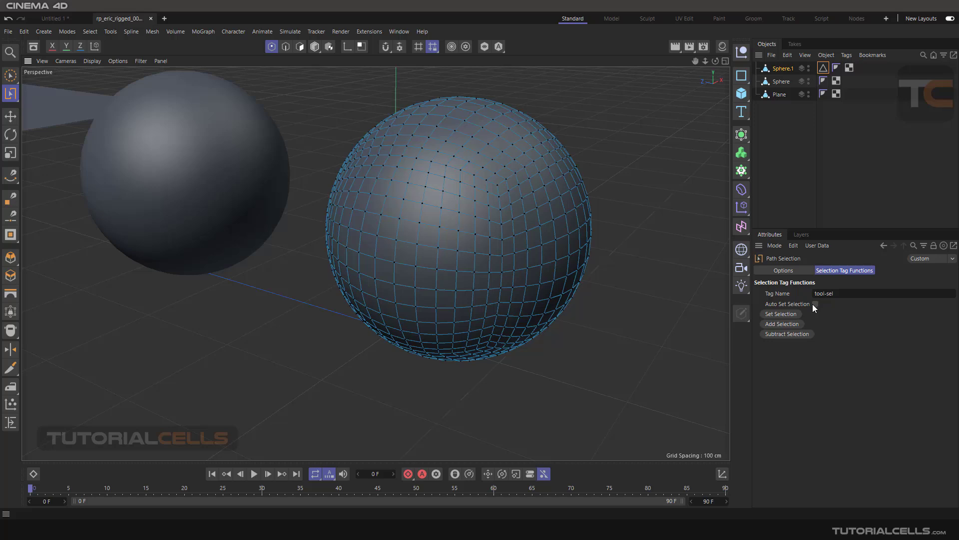
{"action": "left_click", "coordinate": [801, 271]}
{"action": "left_click", "coordinate": [801, 292]}
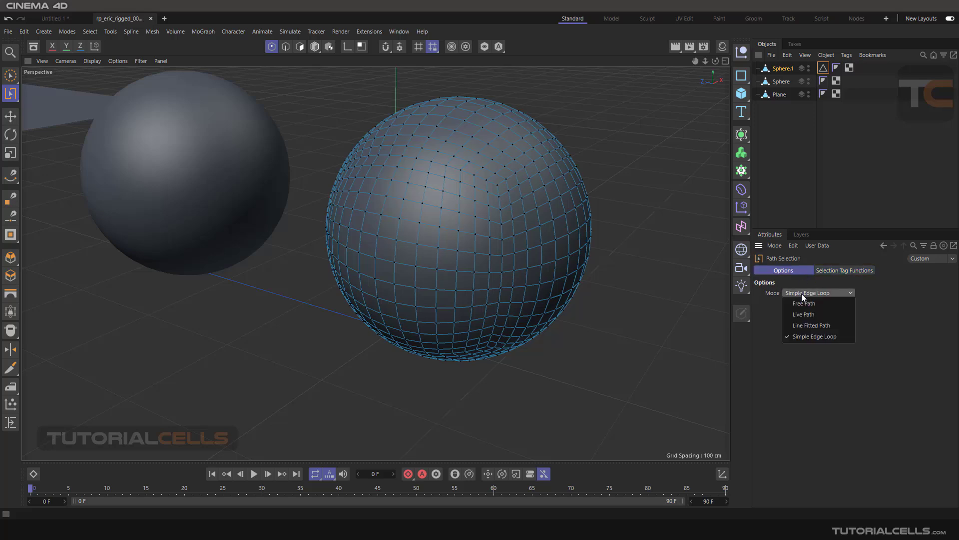
{"action": "left_click", "coordinate": [799, 321]}
{"action": "left_click_drag", "start_coordinate": [364, 164], "coordinate": [542, 295]}
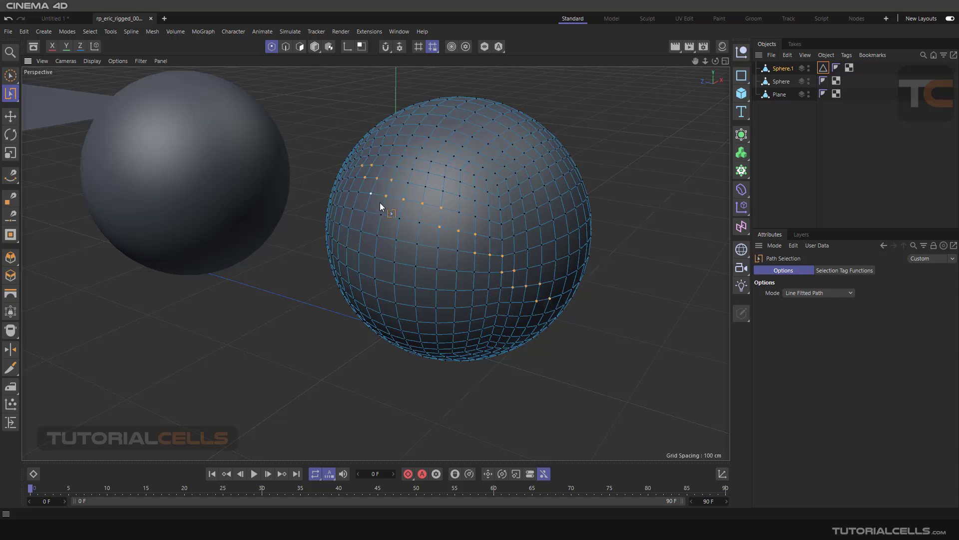
{"action": "left_click", "coordinate": [825, 270]}
Step: Store the selected points as a Point Selection tag and inspect the tool-sel tags
{"action": "left_click", "coordinate": [772, 314]}
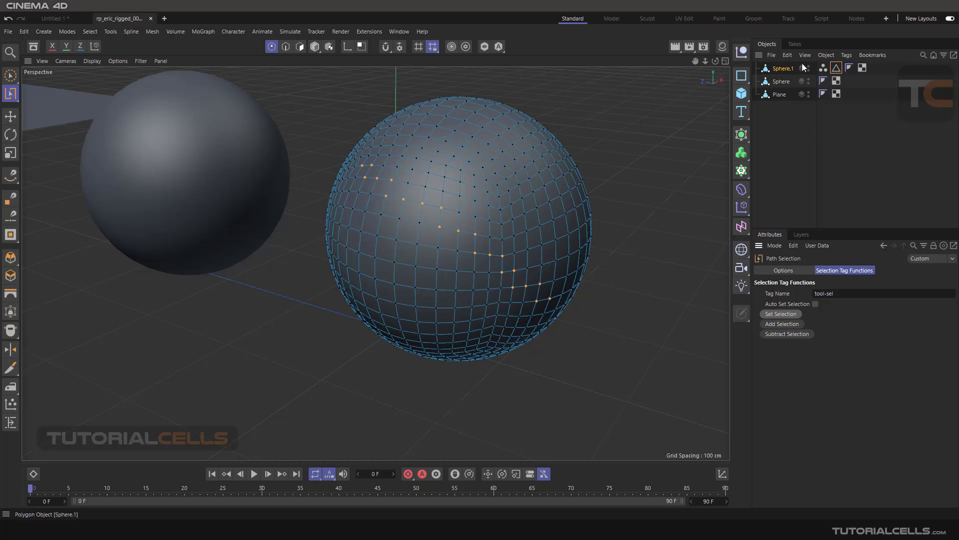
{"action": "left_click", "coordinate": [823, 68]}
{"action": "left_click", "coordinate": [837, 68]}
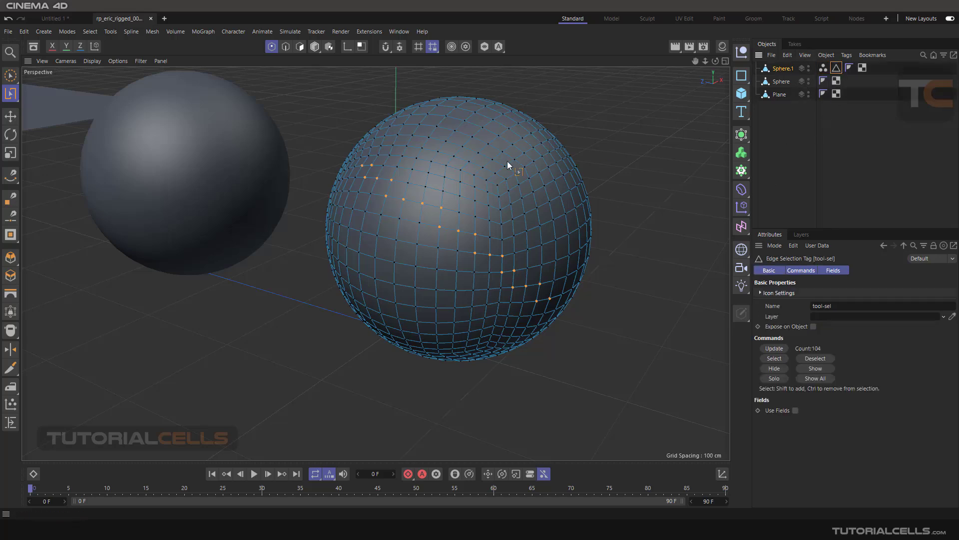
{"action": "left_click", "coordinate": [11, 94]}
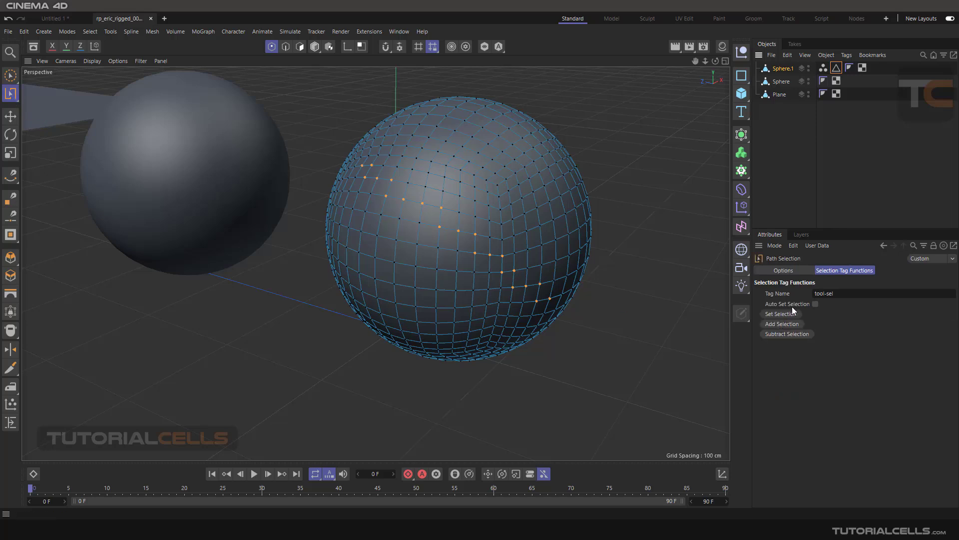
Step: Enable Auto Set Selection, delete both tool-sel tags, and clear the sphere's selected points
{"action": "left_click", "coordinate": [815, 304]}
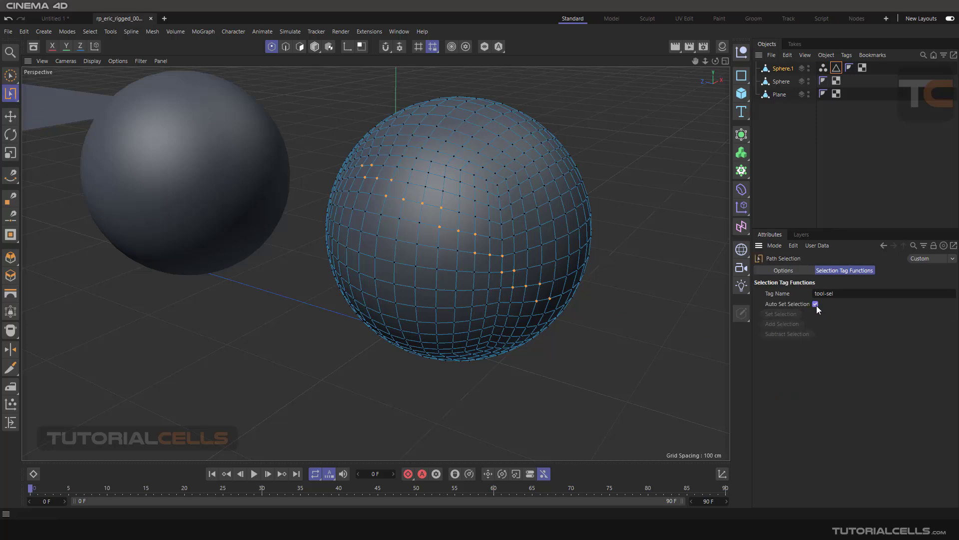
{"action": "left_click", "coordinate": [822, 80]}
{"action": "left_click", "coordinate": [823, 67], "text": "ctrl"}
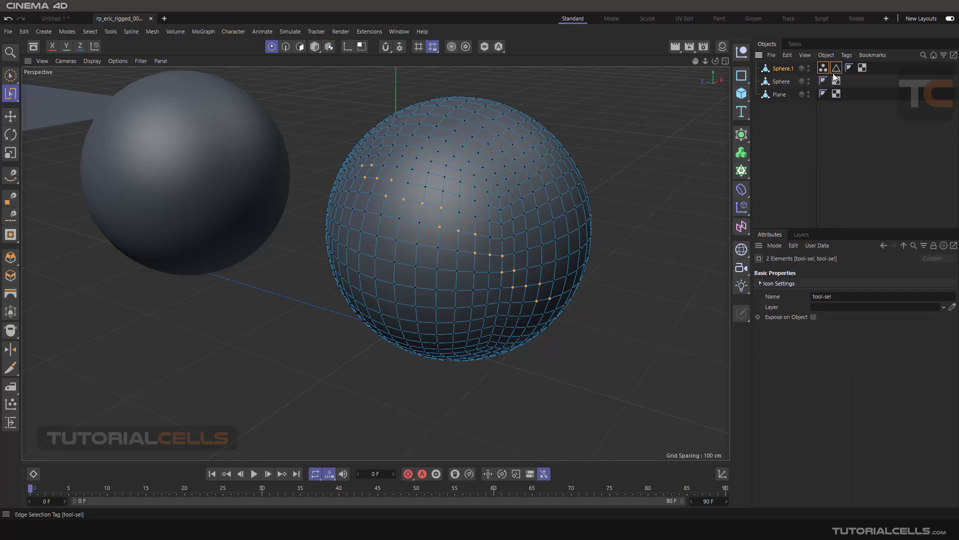
{"action": "key", "text": "Delete"}
{"action": "left_click", "coordinate": [784, 69]}
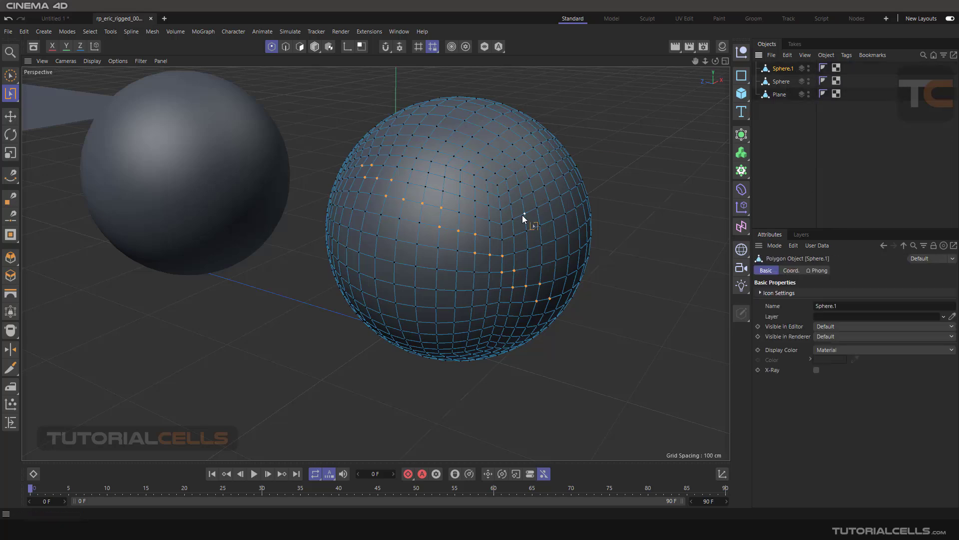
{"action": "left_click", "coordinate": [615, 177]}
Step: Draw a zigzag point path, disable Auto Set Selection, and delete the auto-made Point Selection tag
{"action": "left_click_drag", "start_coordinate": [400, 160], "coordinate": [502, 289]}
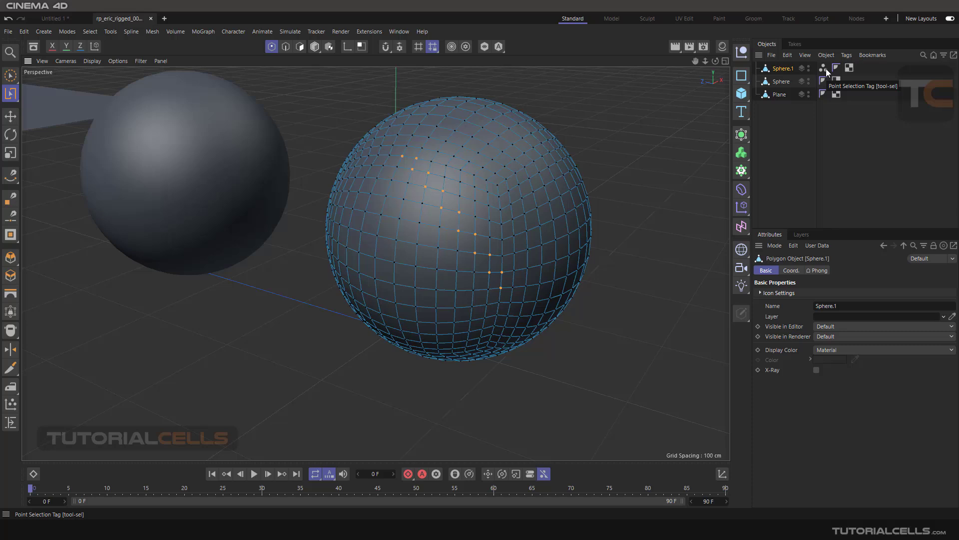
{"action": "left_click", "coordinate": [10, 94]}
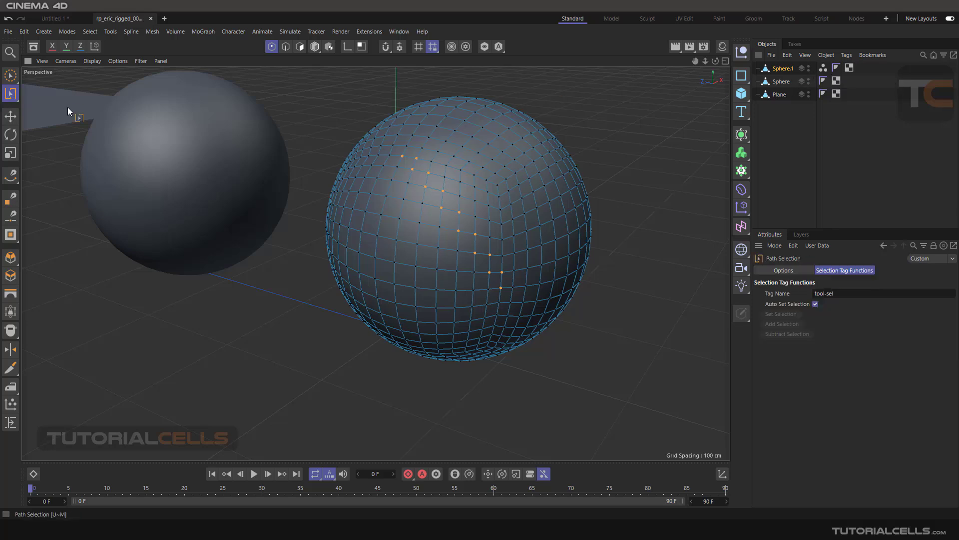
{"action": "left_click", "coordinate": [815, 304]}
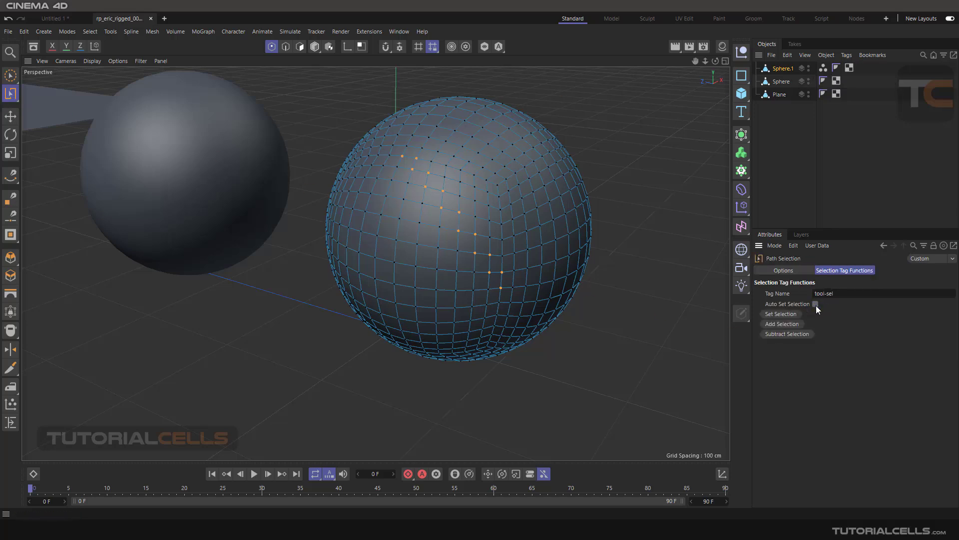
{"action": "left_click", "coordinate": [822, 68]}
{"action": "key", "text": "Delete"}
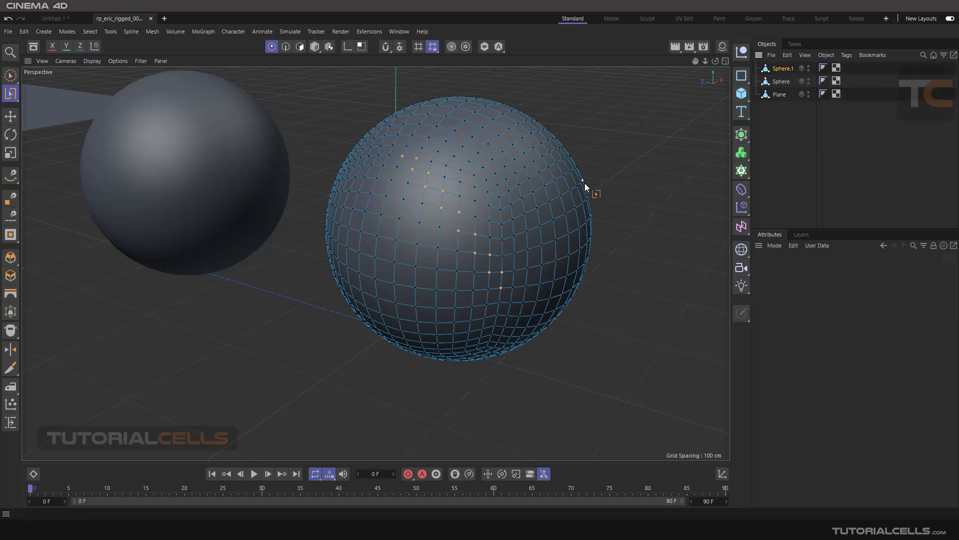
Step: Draw a new point path down the sphere and store it in a fresh tool-sel tag
{"action": "left_click_drag", "start_coordinate": [434, 154], "coordinate": [491, 273]}
{"action": "left_click", "coordinate": [11, 94]}
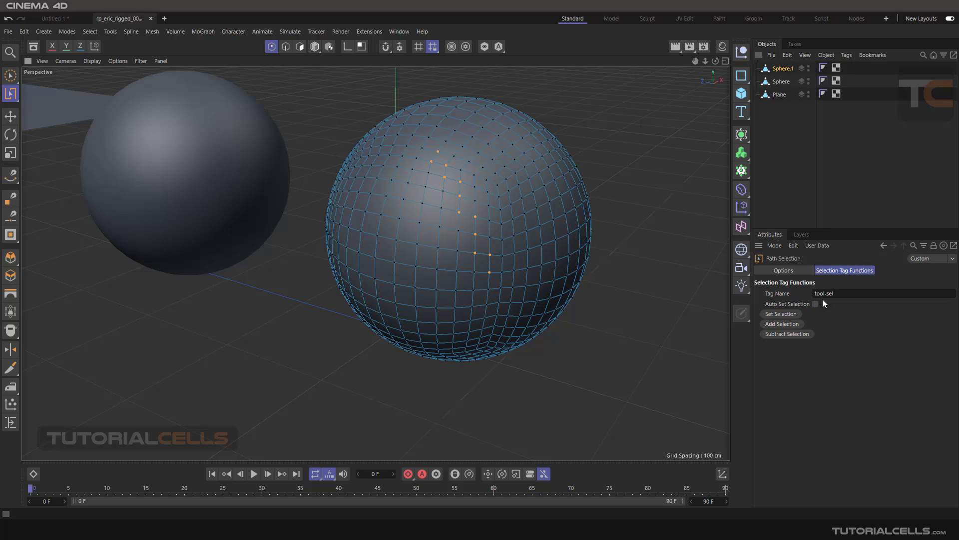
{"action": "left_click", "coordinate": [778, 315]}
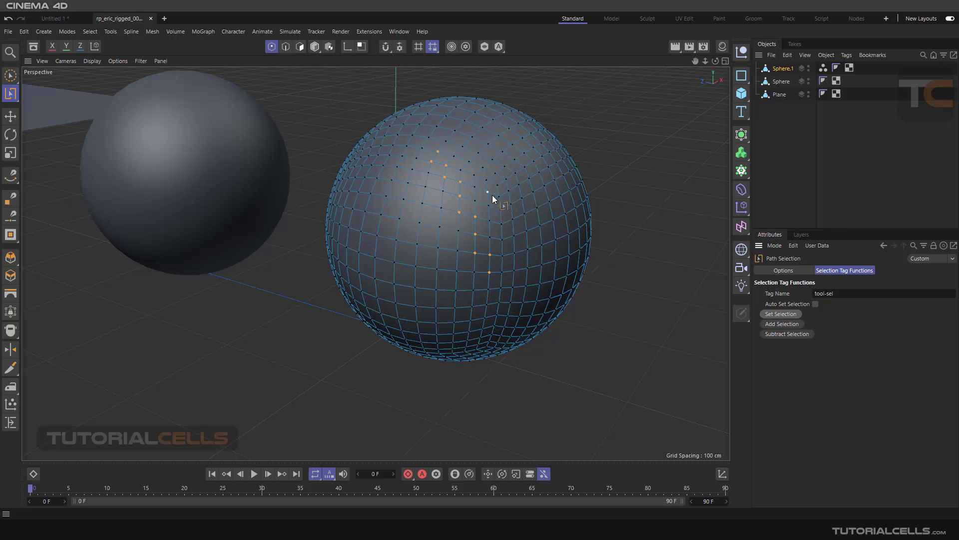
Step: Switch Path Selection Mode to Live Path and paint a wide band of points across the sphere
{"action": "left_click", "coordinate": [783, 269]}
{"action": "left_click", "coordinate": [814, 292]}
{"action": "left_click", "coordinate": [812, 314]}
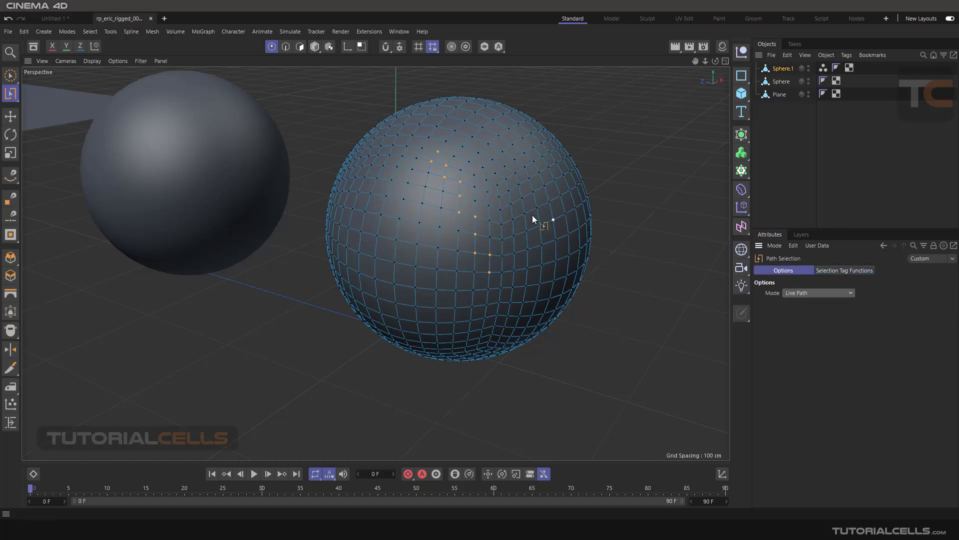
{"action": "mouse_move", "coordinate": [515, 193]}
{"action": "left_mouse_down"}
{"action": "mouse_move", "coordinate": [441, 242]}
{"action": "mouse_move", "coordinate": [538, 267]}
{"action": "mouse_move", "coordinate": [356, 161]}
{"action": "left_mouse_up"}
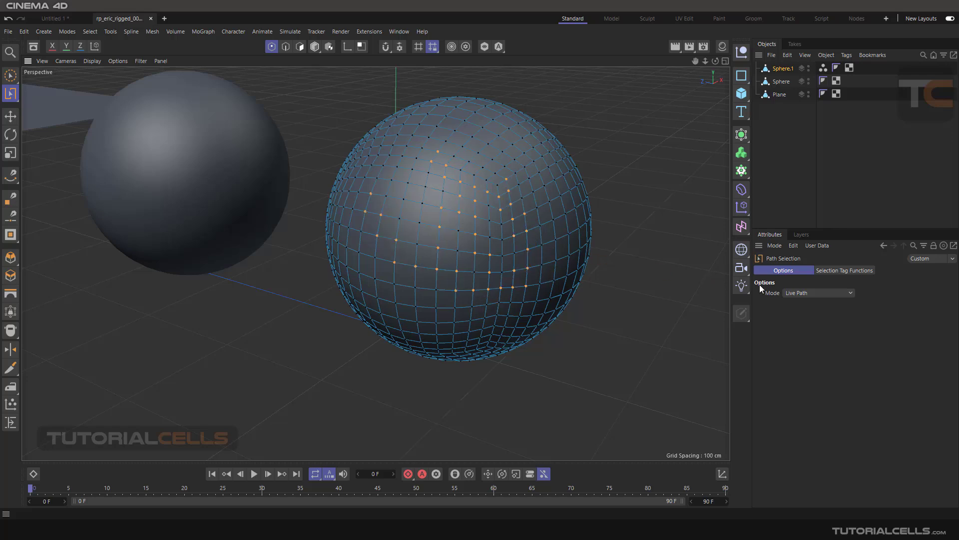
Step: Check that the tool-sel point tag now holds 45 points, then return to the Path Selection options
{"action": "left_click", "coordinate": [828, 272]}
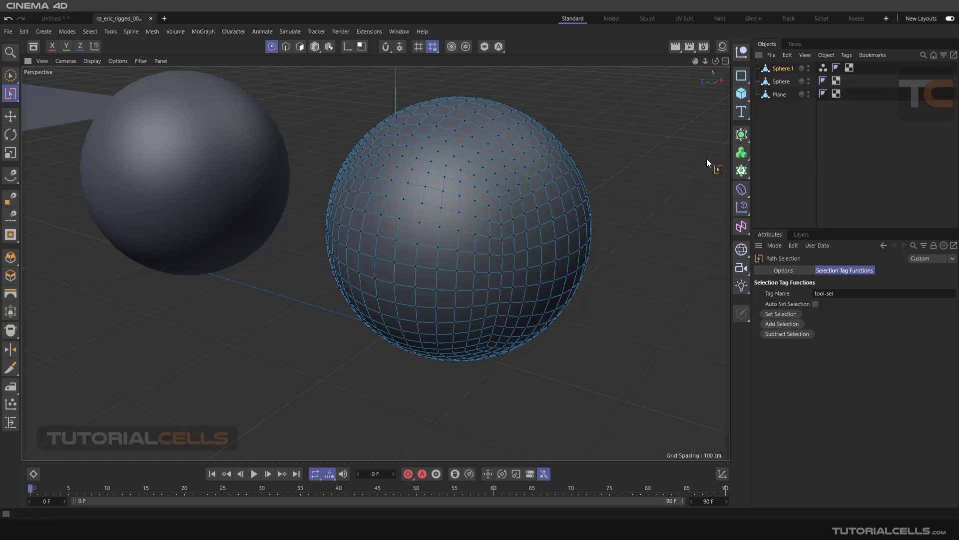
{"action": "left_click", "coordinate": [822, 68]}
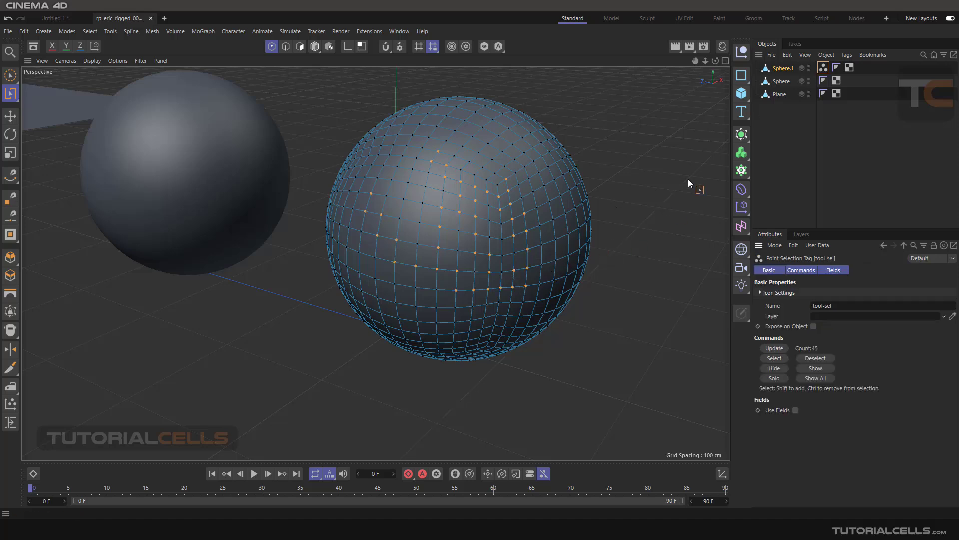
{"action": "key", "text": "u"}
{"action": "key", "text": "m"}
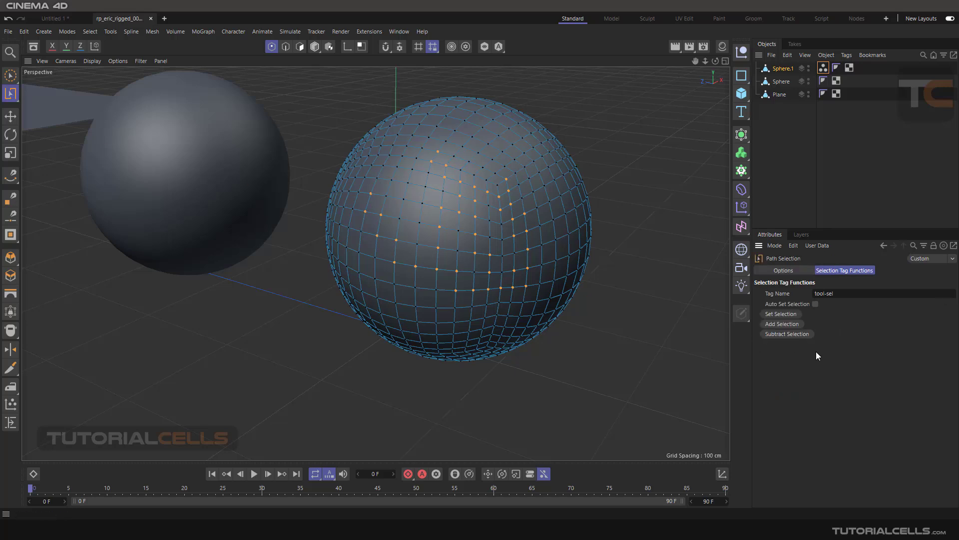
{"action": "double_click", "coordinate": [832, 295]}
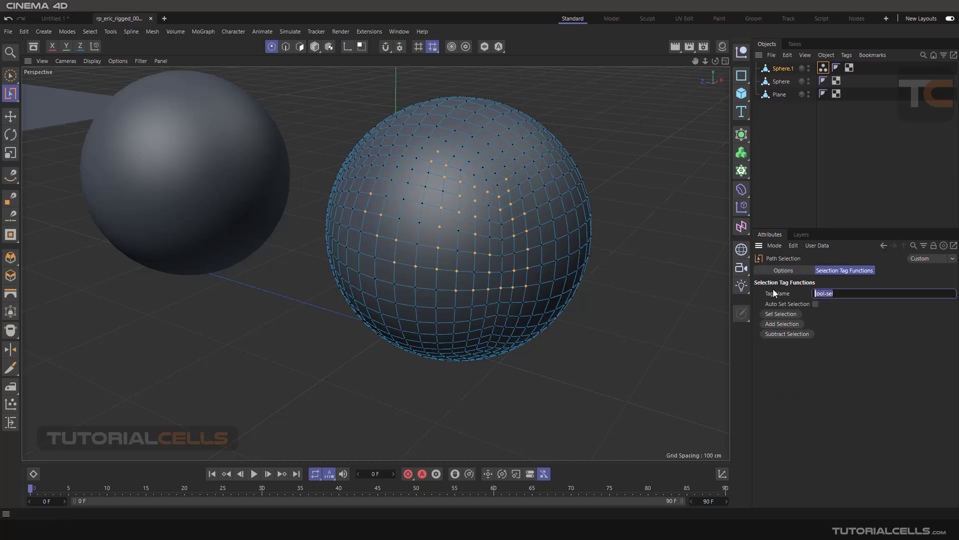
{"action": "left_click", "coordinate": [776, 270]}
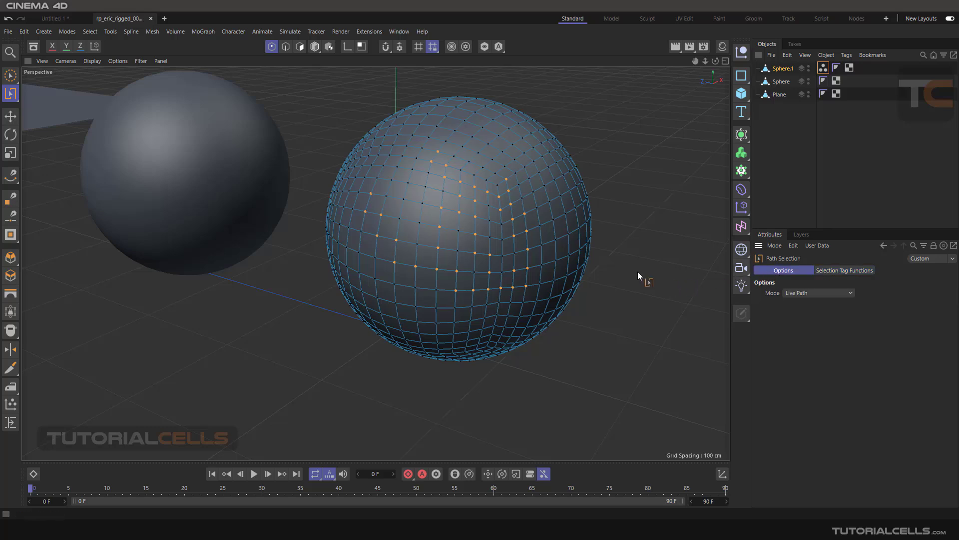